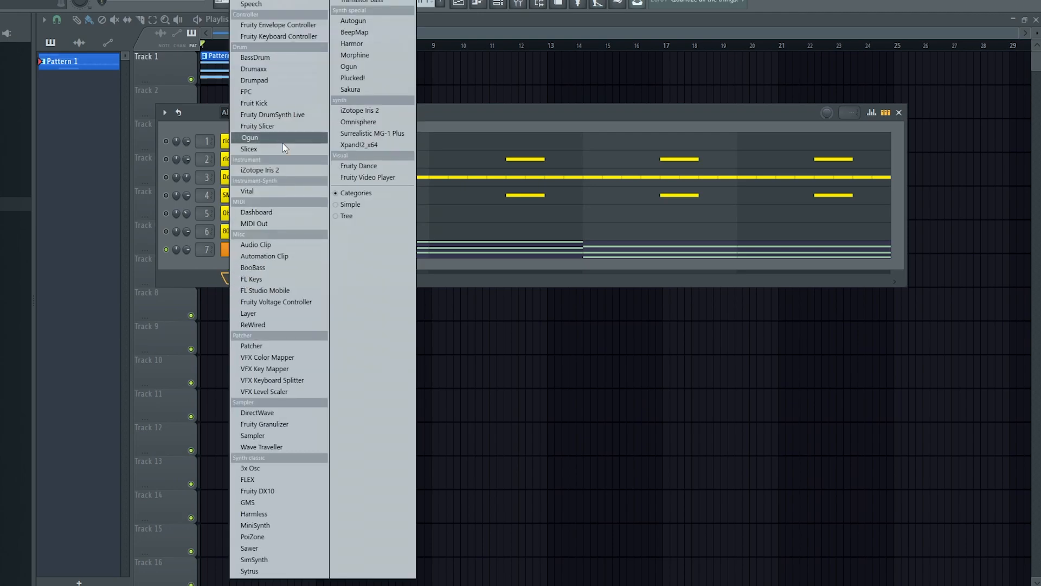
Add a Fruity Keyboard Controller to the channel rack.
click(291, 38)
drag(207, 89, 680, 98)
drag(614, 98, 370, 122)
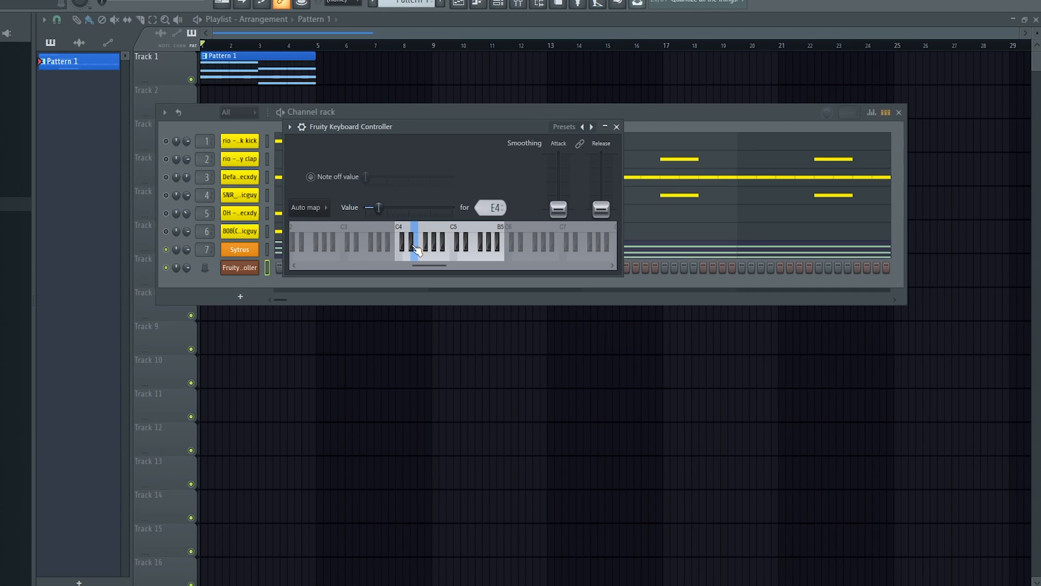
Examine the controller values assigned to individual keys such as C#4, C4 and C5.
click(401, 266)
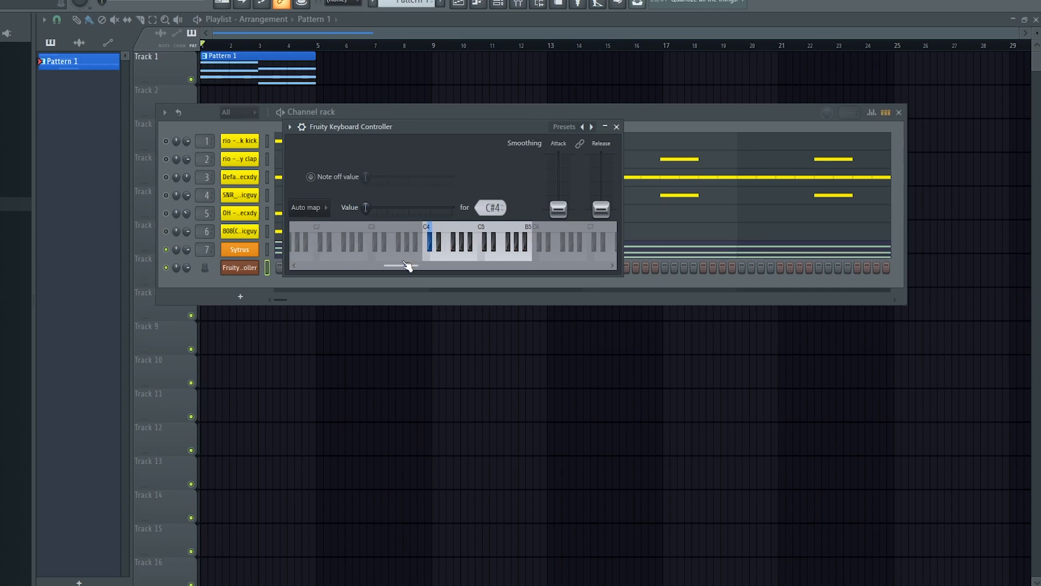
drag(496, 253, 521, 257)
click(478, 266)
click(495, 252)
click(394, 260)
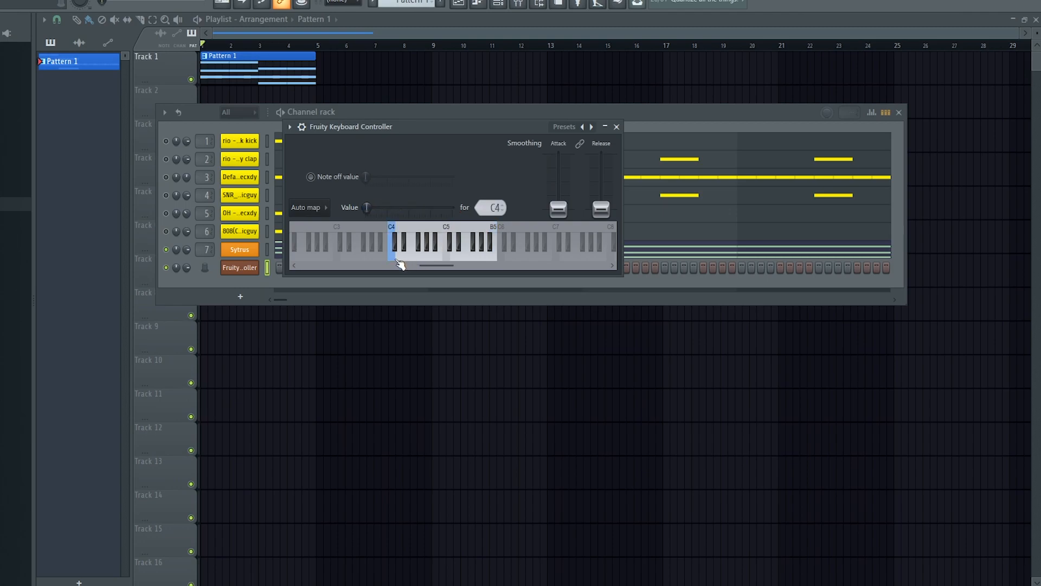
click(445, 259)
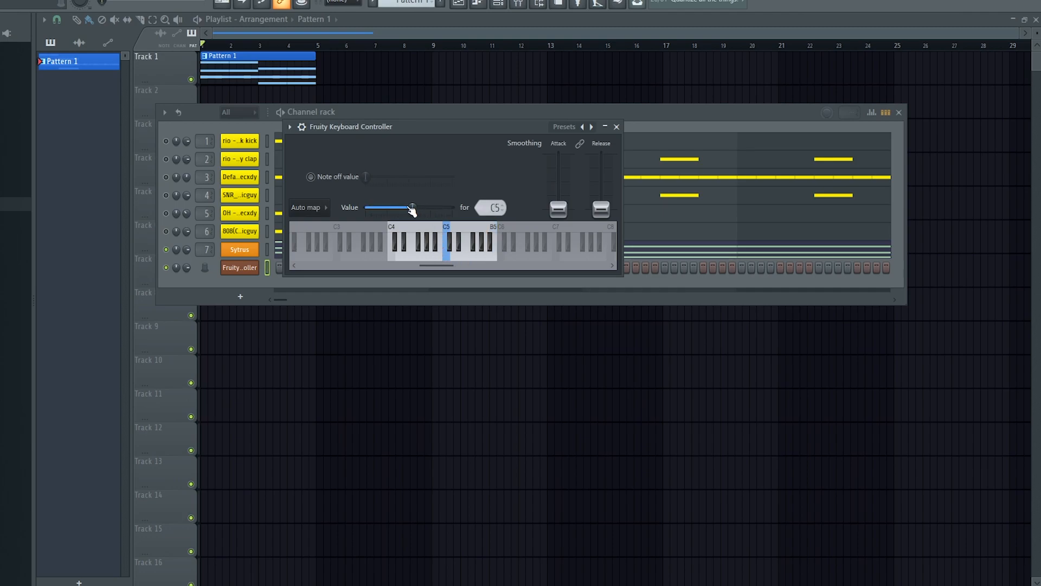
Auto map the controller values across the white keys only.
click(307, 208)
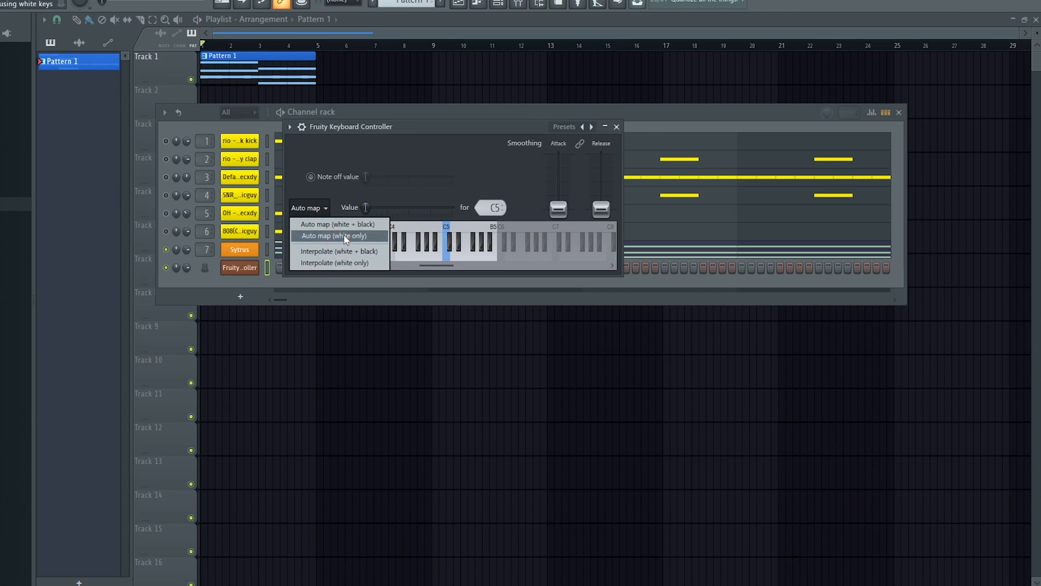
click(345, 236)
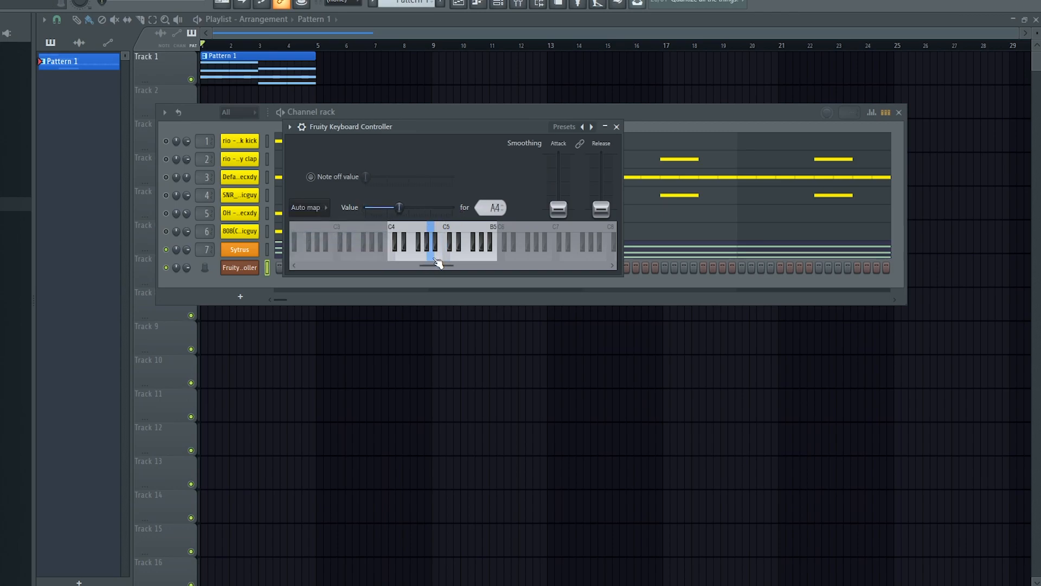
drag(444, 264, 474, 267)
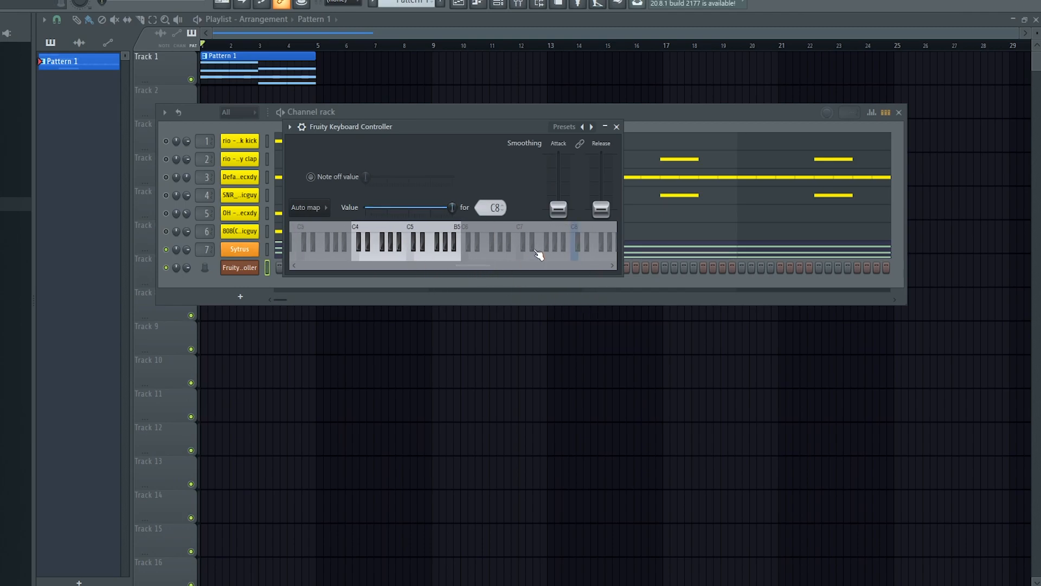
Try extending the controller's upper key range to G#8, and bring the range end back to B5.
right_click(533, 229)
right_click(587, 229)
right_click(609, 230)
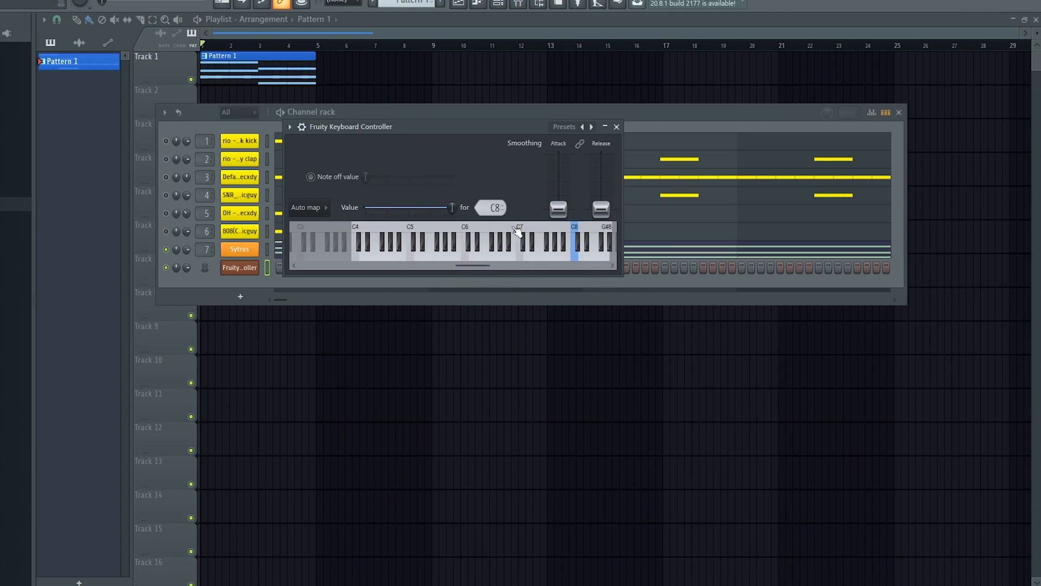
right_click(567, 235)
right_click(527, 232)
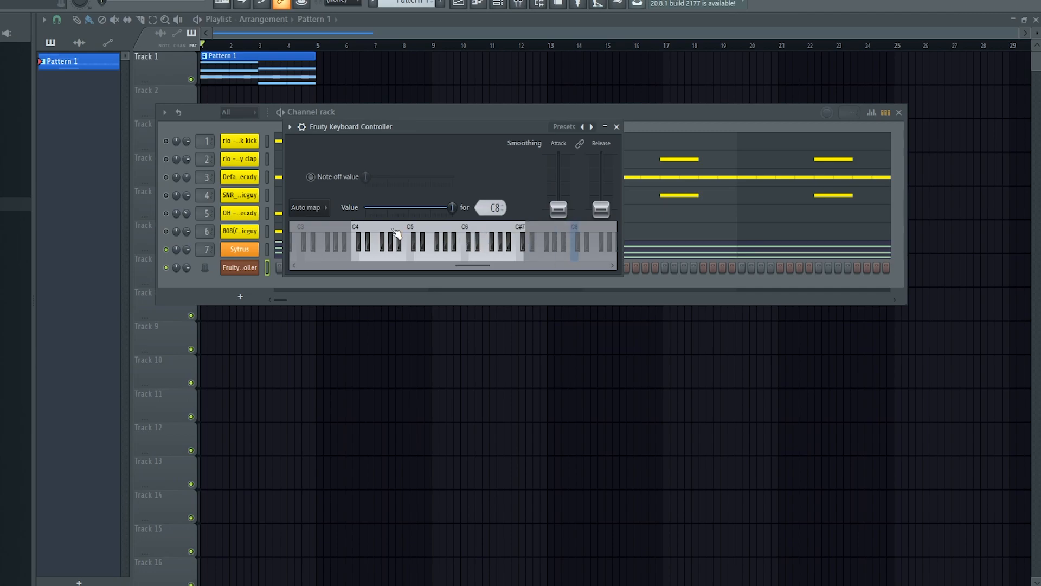
right_click(469, 232)
right_click(463, 232)
drag(477, 268, 425, 255)
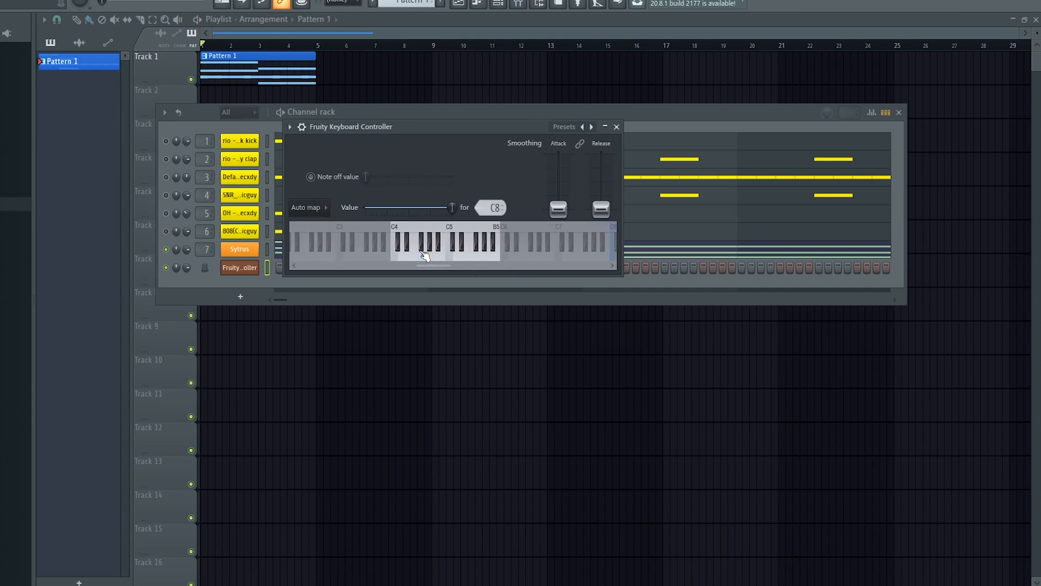
Reopen the Fruity Keyboard Controller to check its note off and smoothing settings, and close it.
click(509, 111)
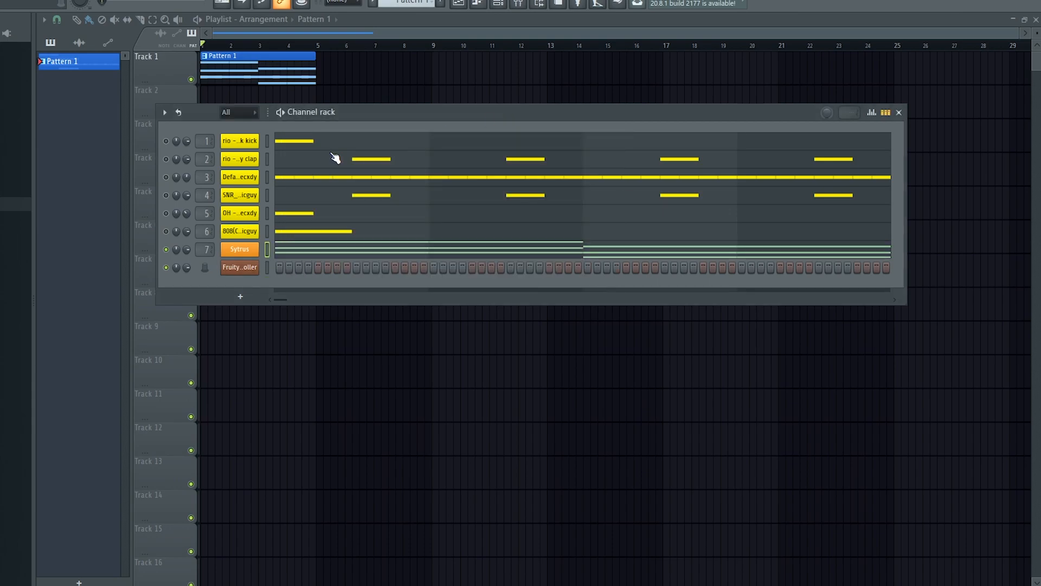
click(239, 267)
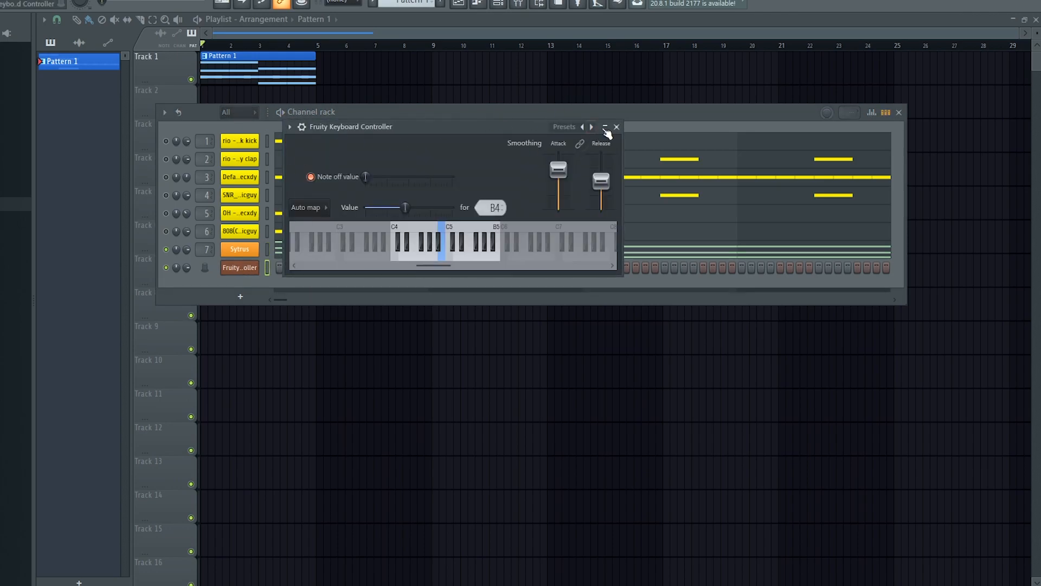
click(617, 127)
Play the pattern to hear the Sytrus channel and stop playback.
click(266, 249)
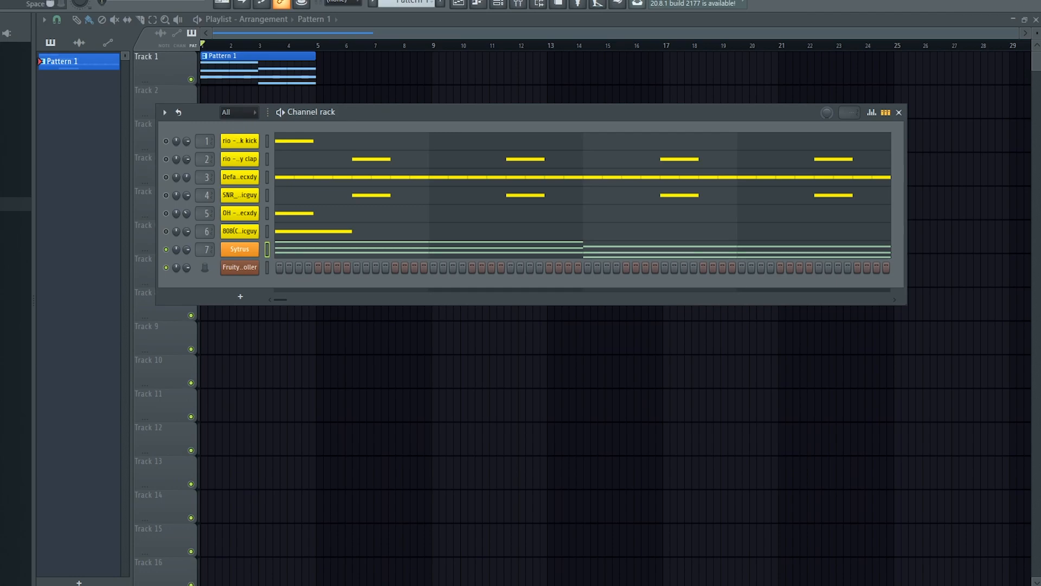
key(space)
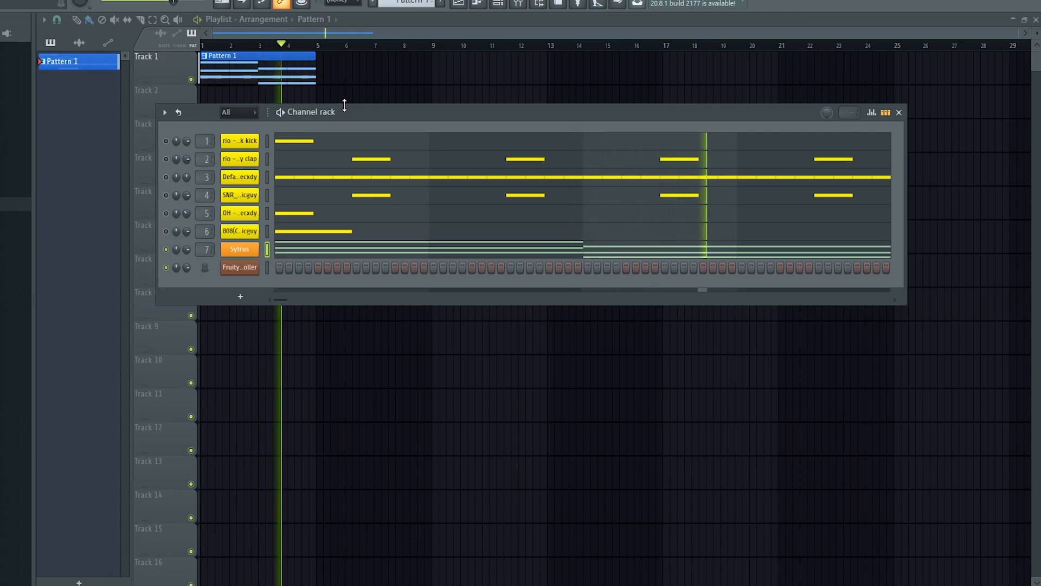
key(space)
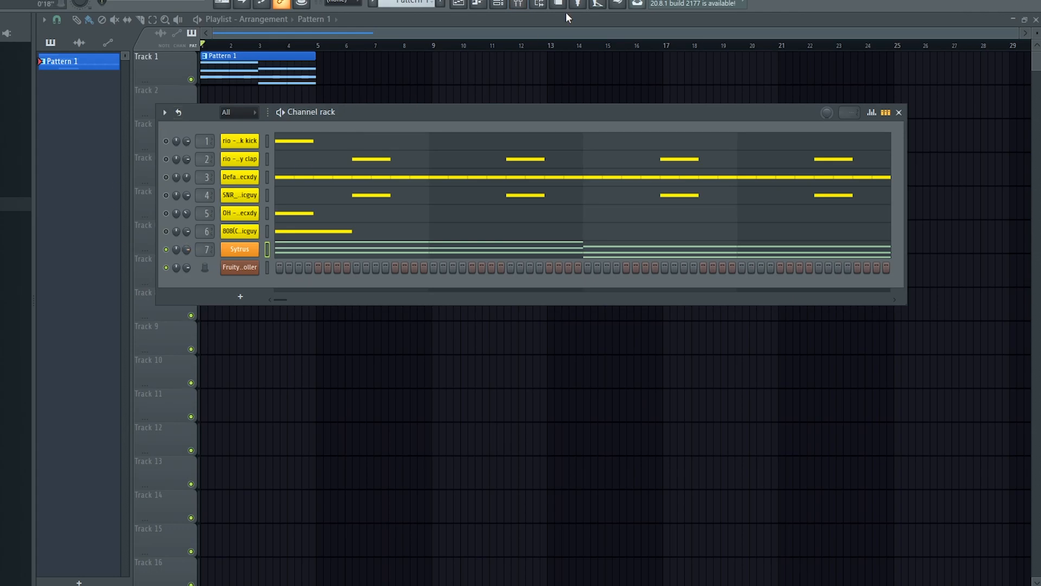
Link the volume fader of the Sytrus mixer track to the internal controller Fruity Keyboard Controller - Note.
click(519, 5)
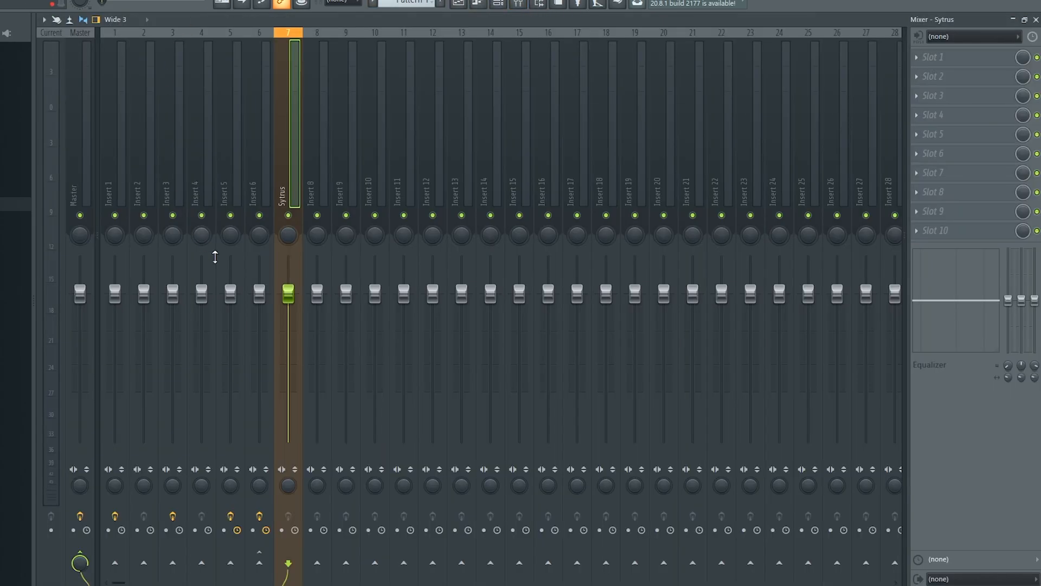
right_click(288, 297)
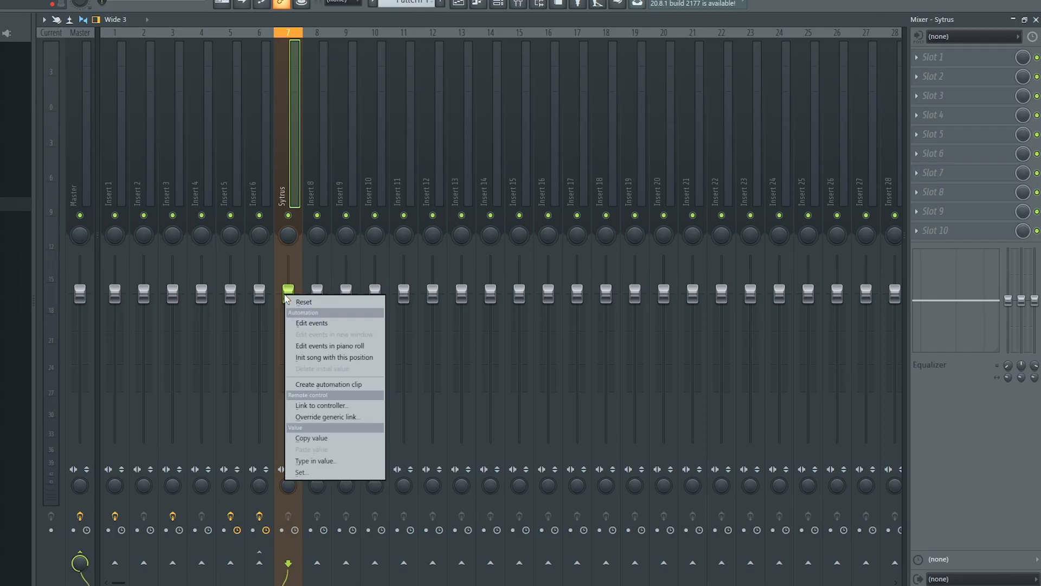
click(319, 410)
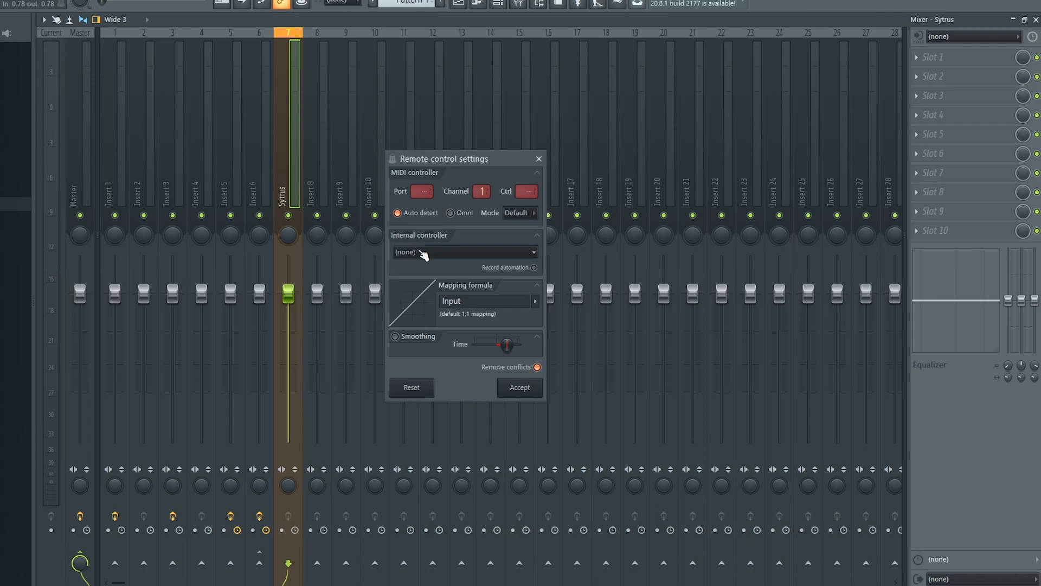
click(423, 253)
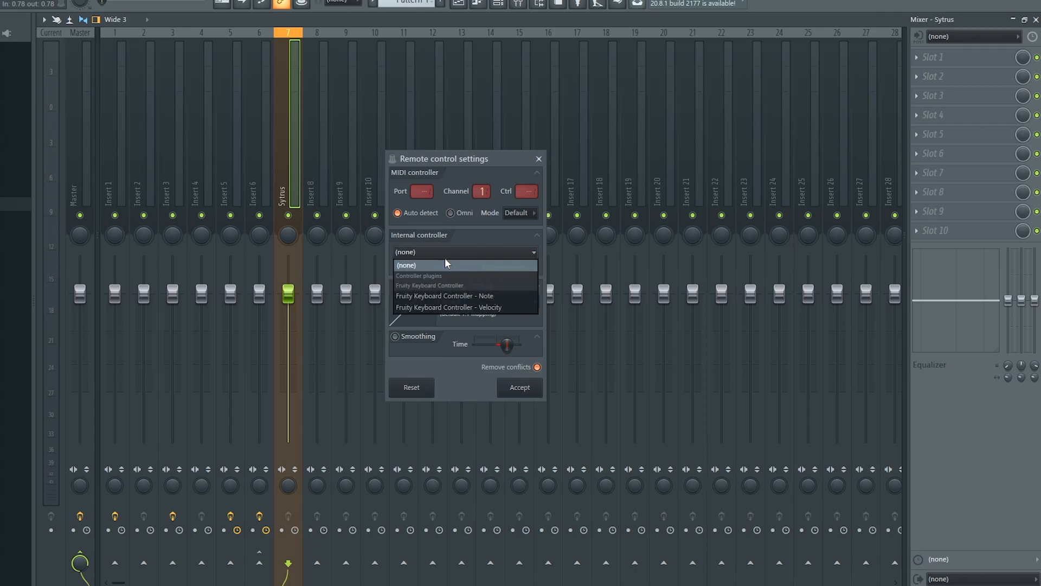
click(464, 297)
click(519, 388)
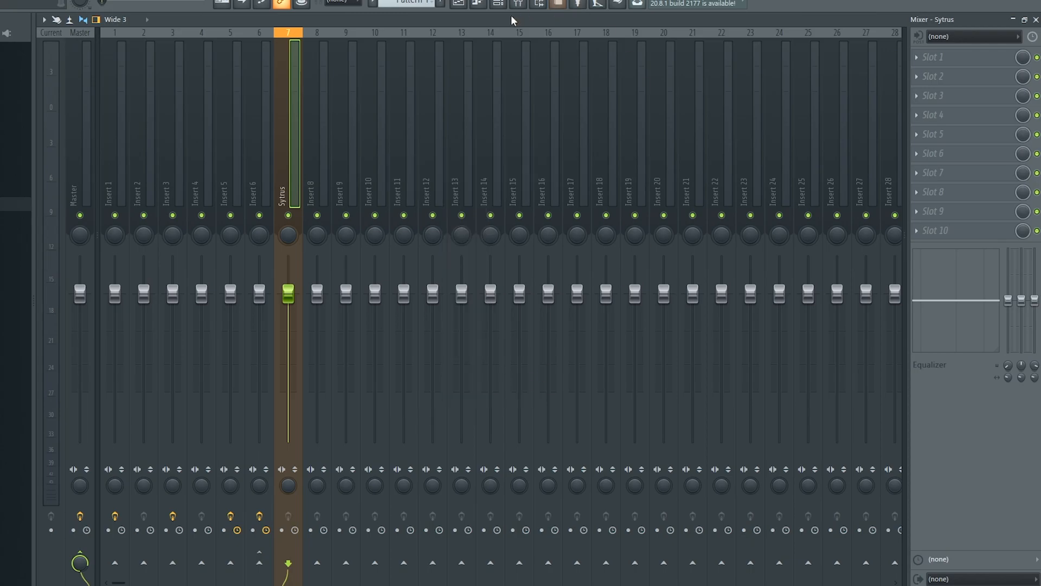
In the Fruity Keyboard Controller's piano roll, place a one-bar C5 note in bar 1 and a one-bar D4 note in bar 2.
click(458, 4)
click(505, 6)
right_click(265, 266)
click(279, 268)
click(278, 269)
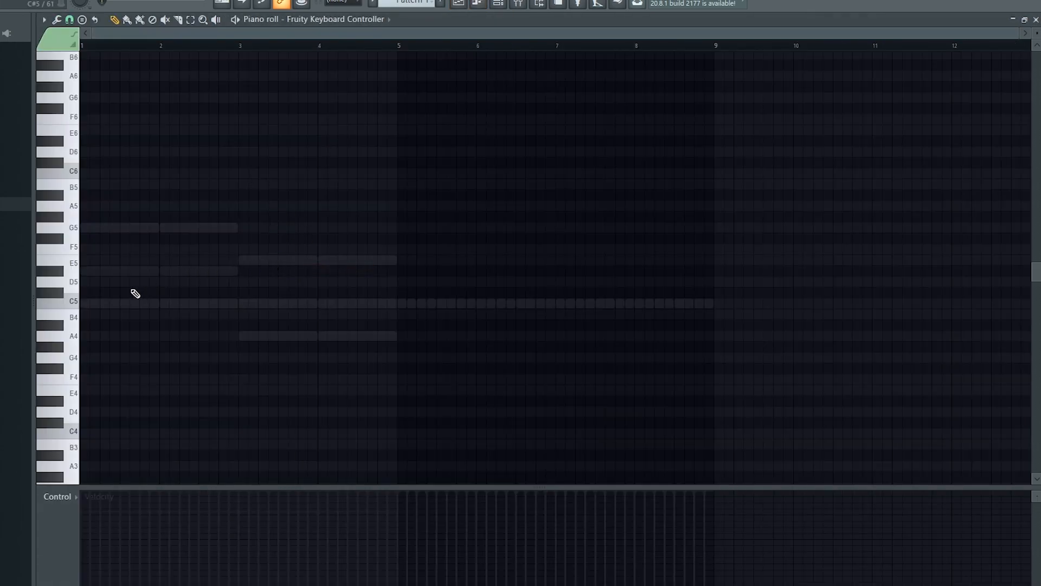
click(107, 304)
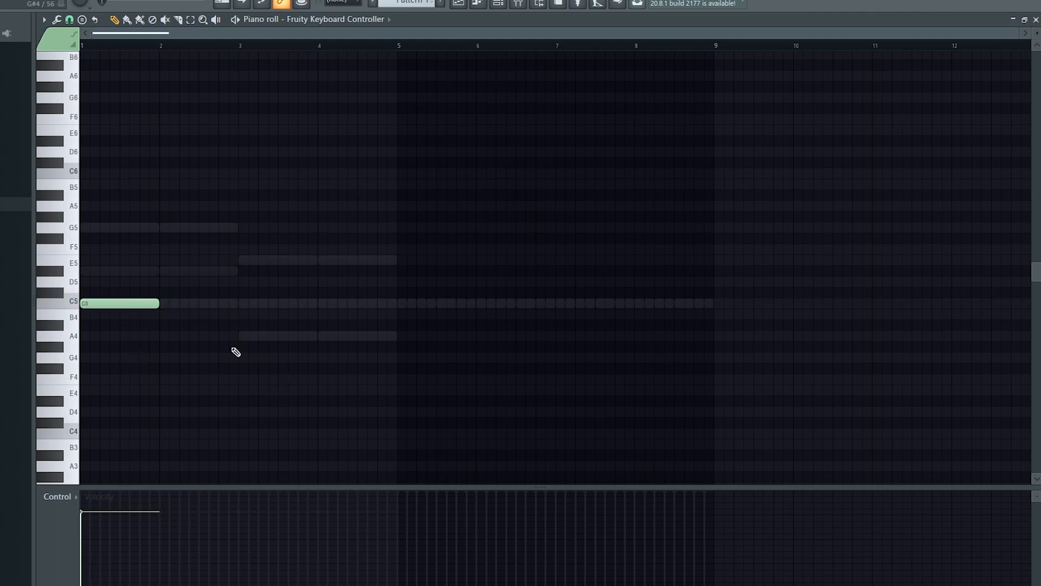
drag(168, 415, 158, 414)
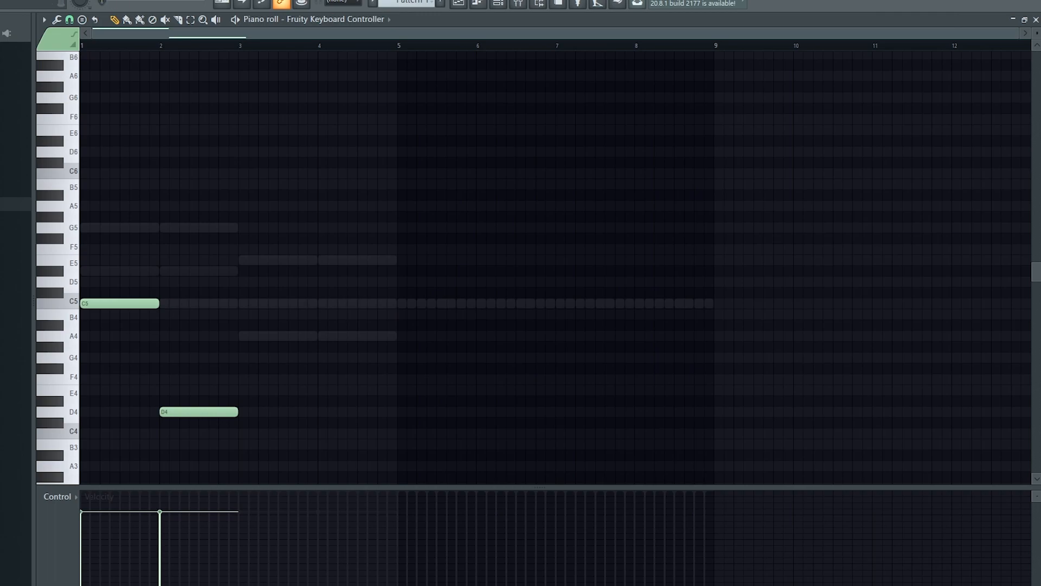
Play the pattern to hear how the C5 and D4 controller notes affect the Sytrus volume, and stop playback.
key(space)
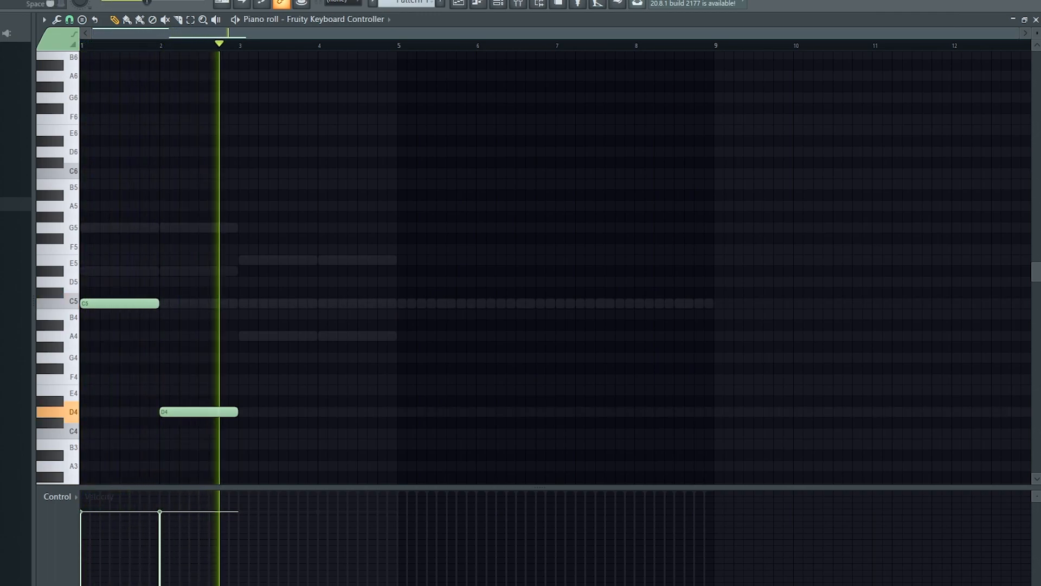
key(space)
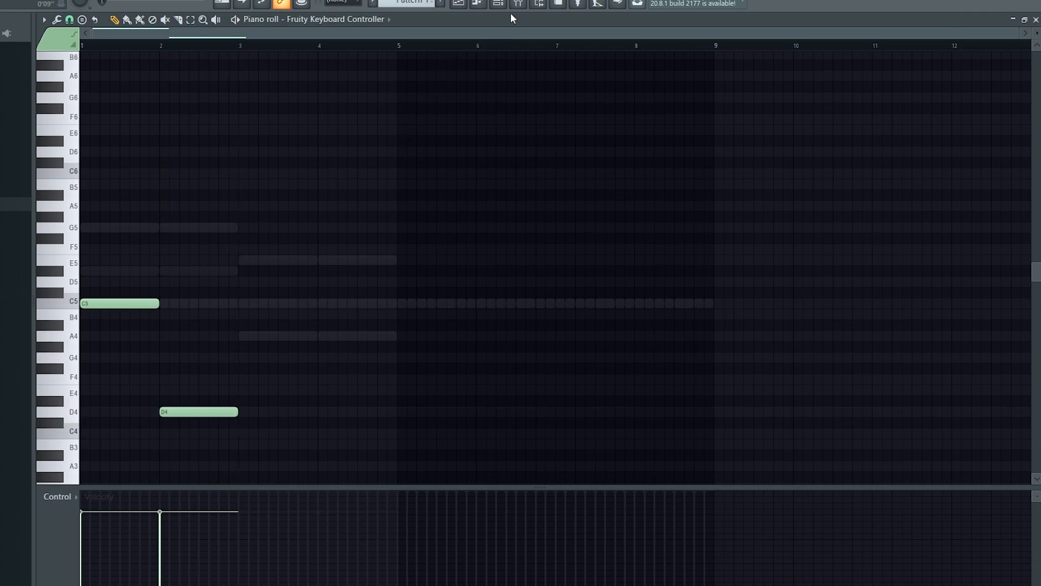
scroll(163, 327, up, 4)
scroll(456, 363, down, 3)
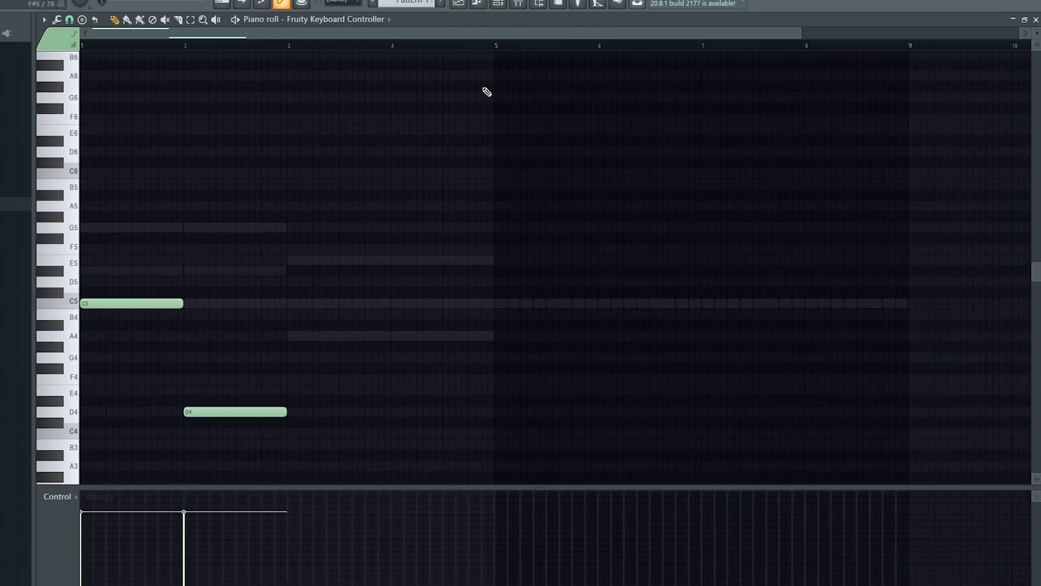
Lower the Fruity Keyboard Controller's attack and release smoothing to their minimum.
click(505, 6)
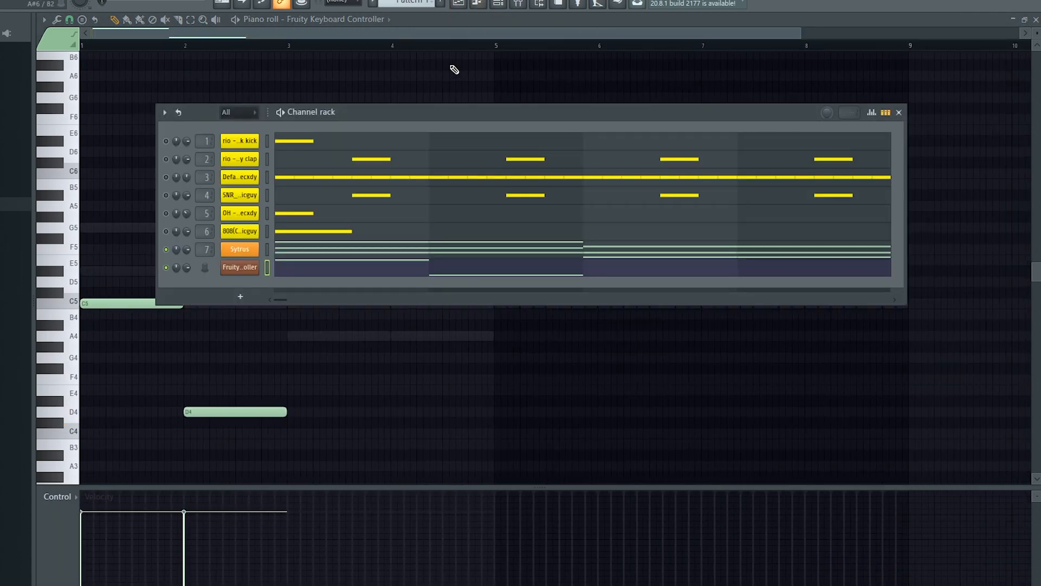
click(247, 268)
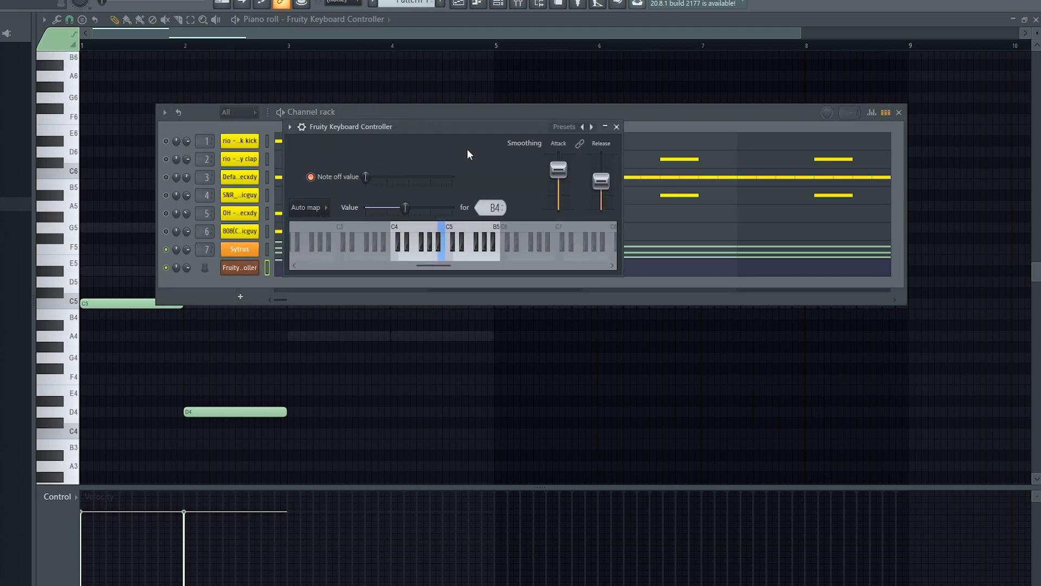
drag(558, 185, 558, 209)
drag(601, 181, 559, 195)
drag(434, 127, 549, 90)
mouse_move(674, 161)
mouse_down()
mouse_move(717, 173)
mouse_move(674, 173)
mouse_up()
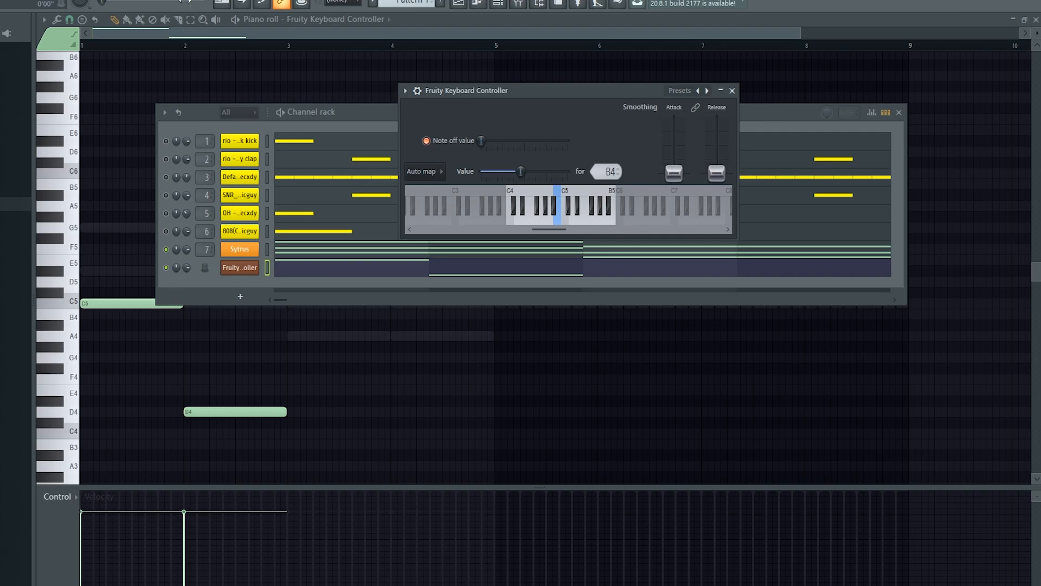
Play the controller notes again with smoothing at minimum and stop playback.
click(154, 50)
key(space)
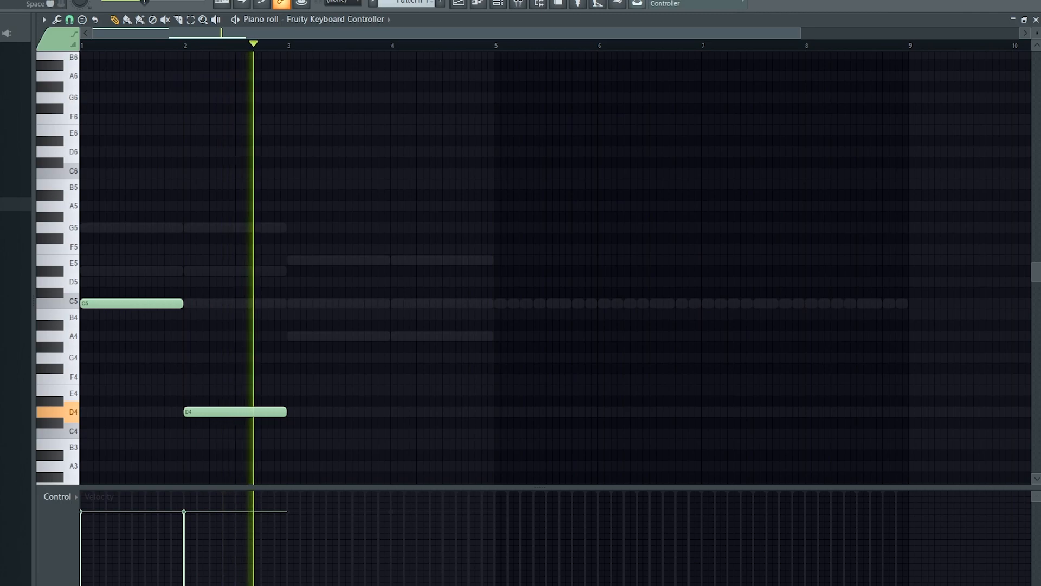
key(space)
Compare the Fruity Keyboard Controller's key range and mapped values with the C5 and D4 notes in its piano roll.
click(502, 5)
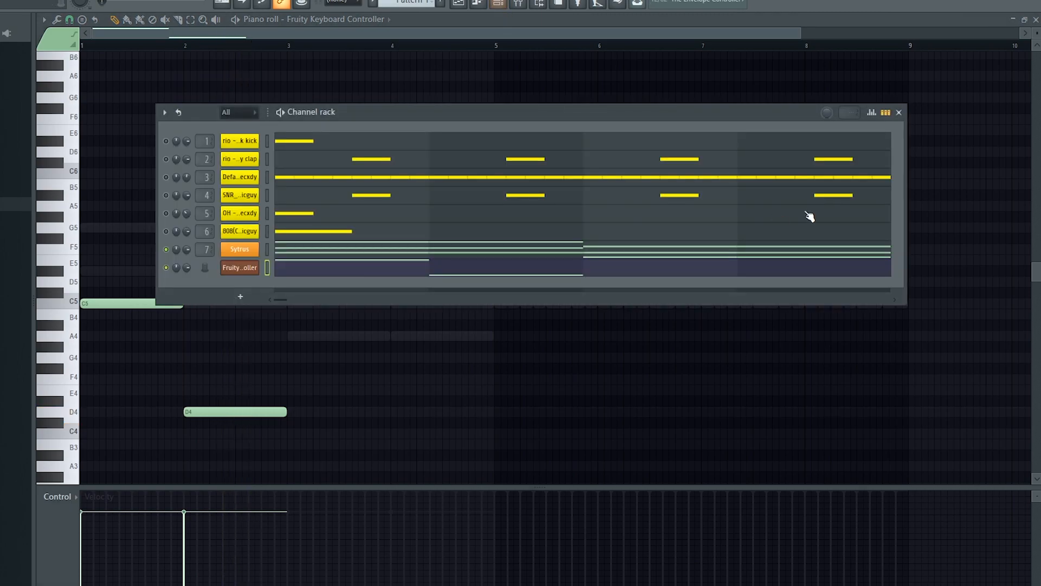
click(249, 271)
drag(530, 90, 568, 74)
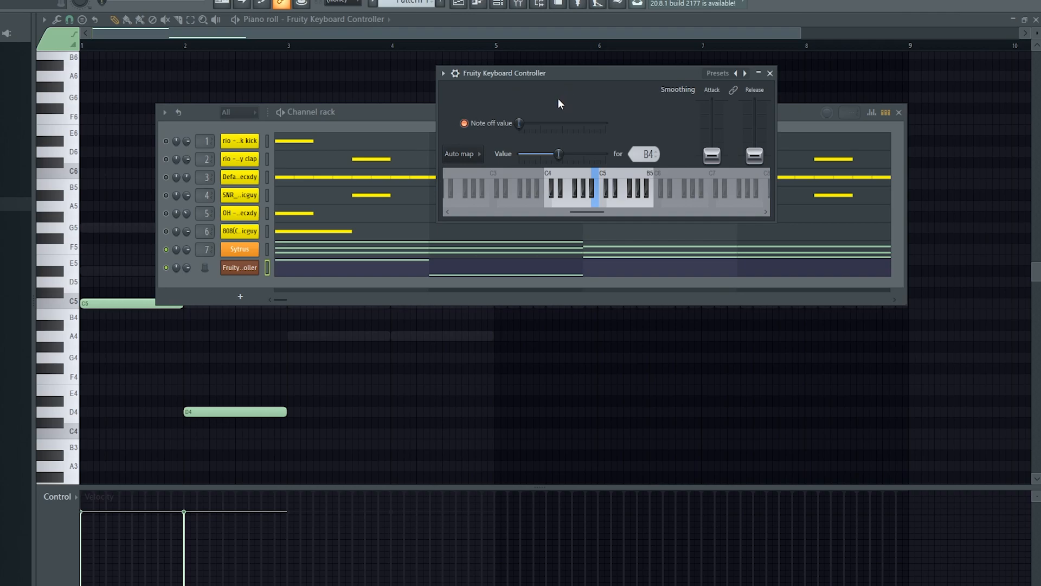
click(390, 31)
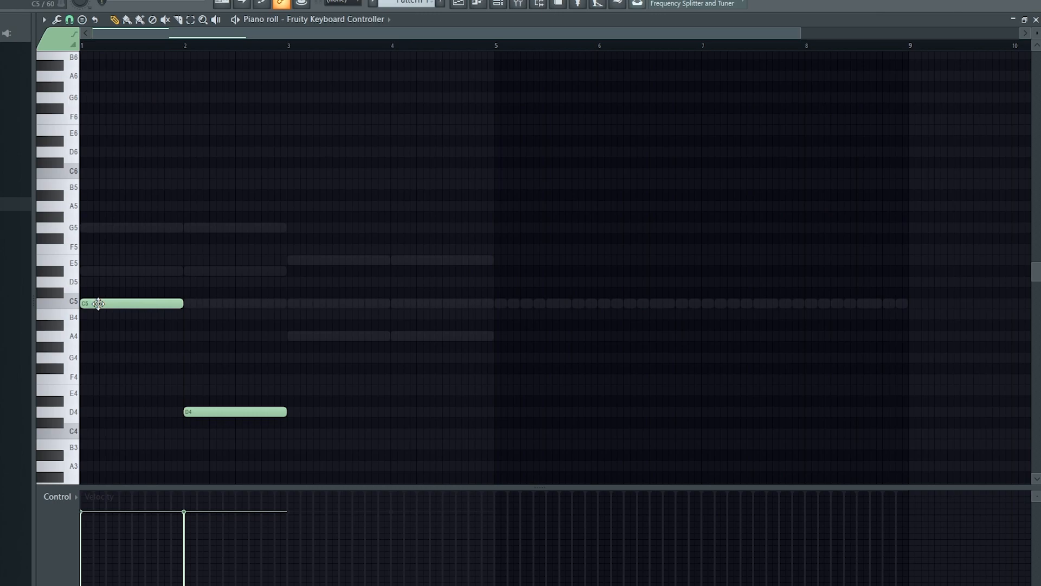
click(491, 2)
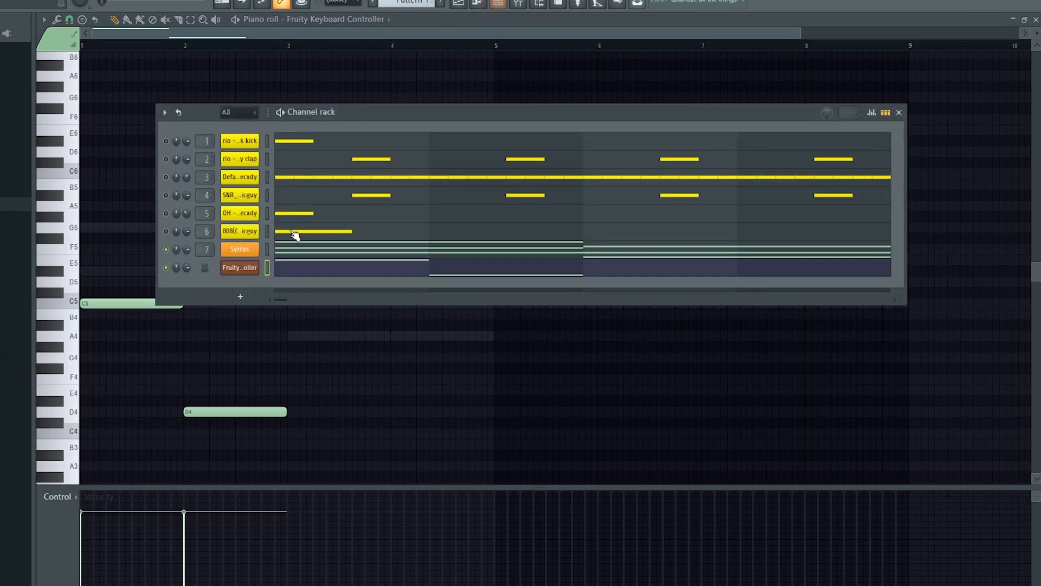
click(241, 267)
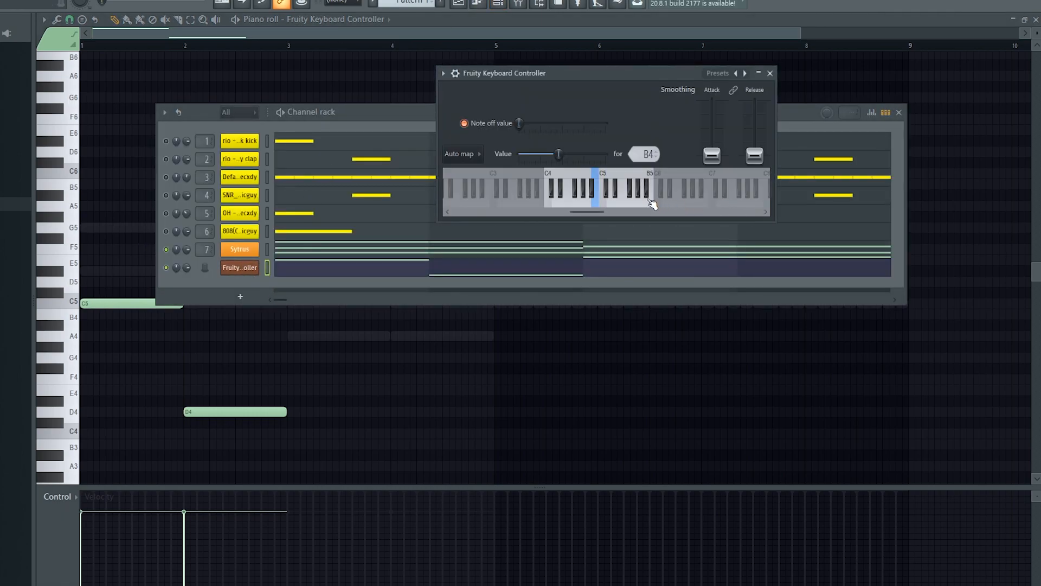
Rework the controller notes in bar 1 into a half-bar D#5 followed by quarter-bar G4 and A4 notes.
click(770, 73)
click(326, 22)
scroll(149, 260, down, 3)
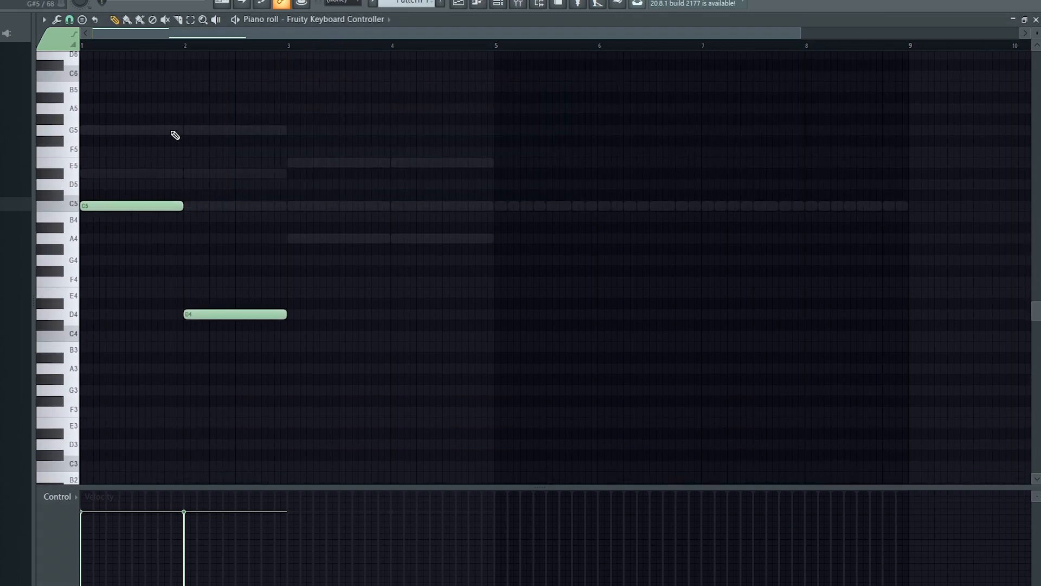
scroll(191, 125, up, 3)
drag(182, 303, 92, 270)
drag(208, 412, 158, 358)
drag(239, 357, 158, 357)
click(159, 336)
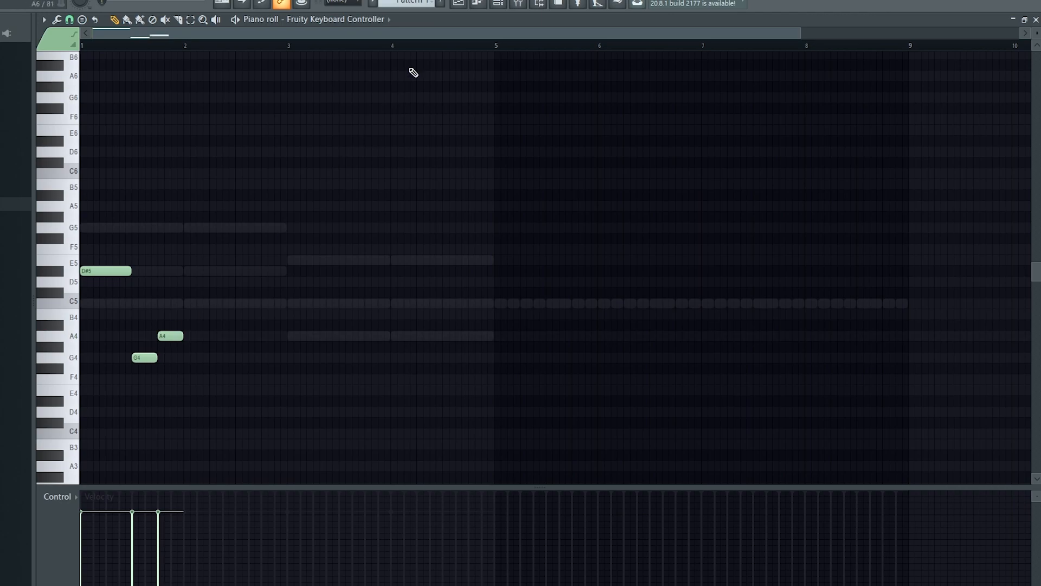
Open the Fruity Keyboard Controller from the channel rack and examine its note off value.
click(519, 4)
click(234, 267)
click(464, 124)
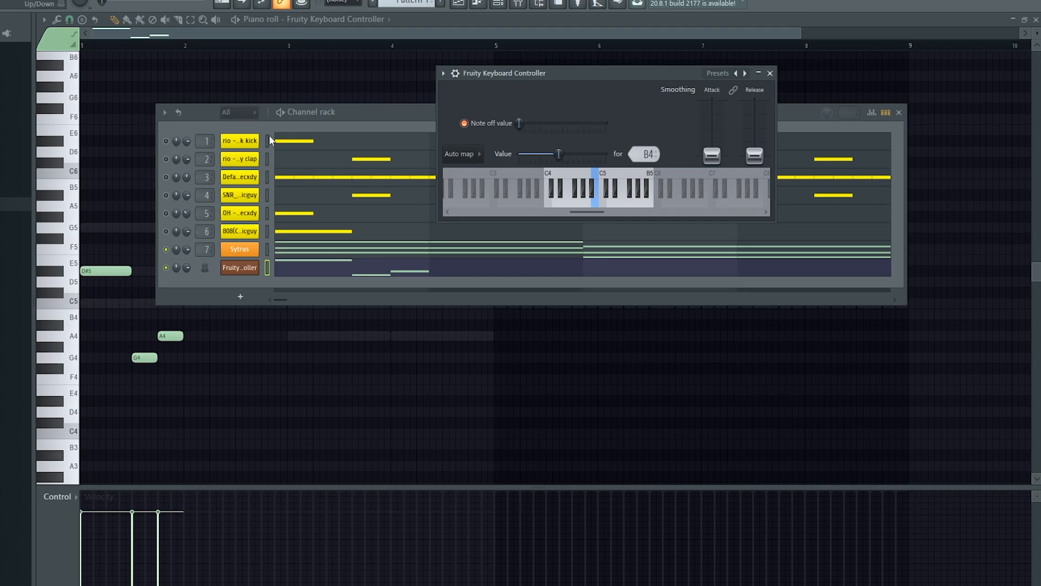
click(275, 48)
Move the G4 and A4 notes into the second half of bar 2 and play the pattern to hear the gap.
drag(264, 392, 119, 307)
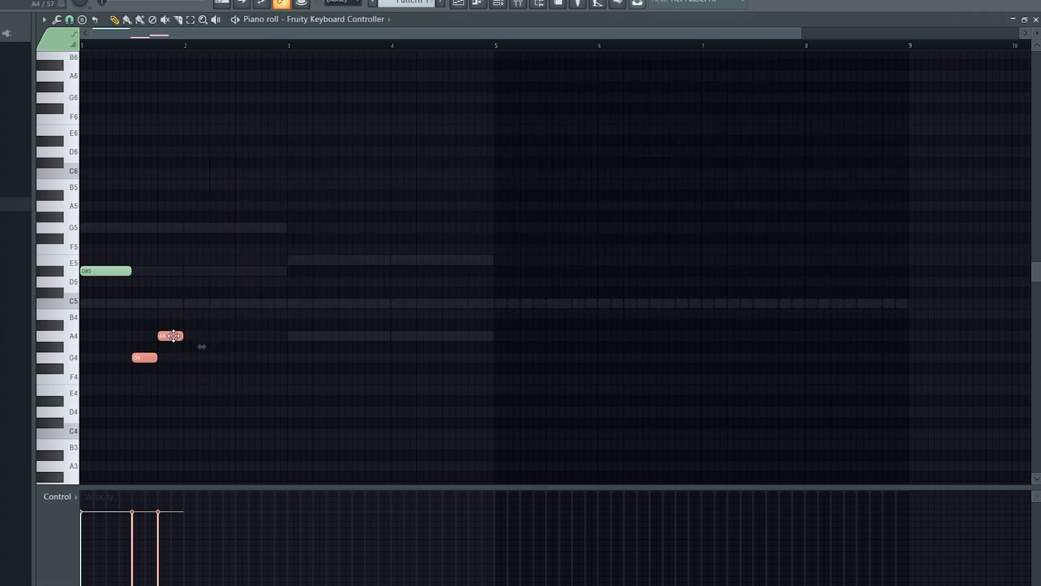
drag(173, 336, 291, 336)
key(space)
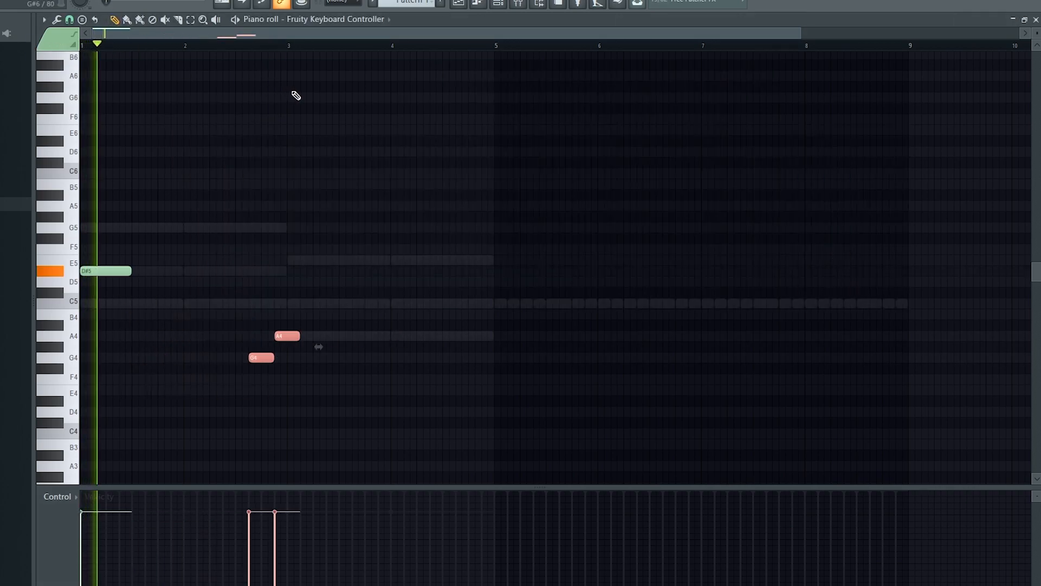
key(space)
Play the pattern with G4 starting at bar 2, and return G4 and A4 to directly after the D#5 note.
drag(261, 358, 196, 359)
key(space)
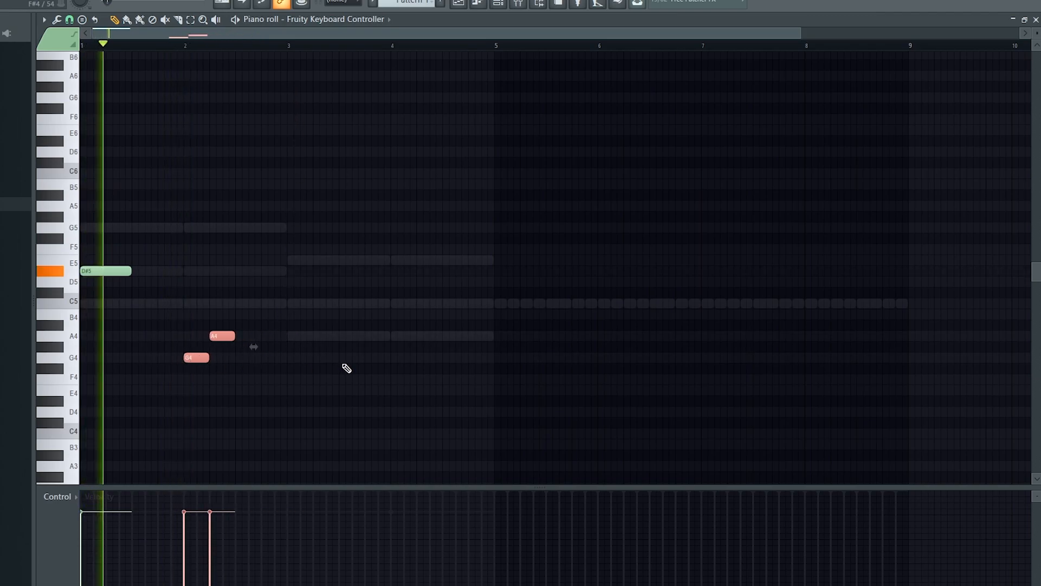
key(space)
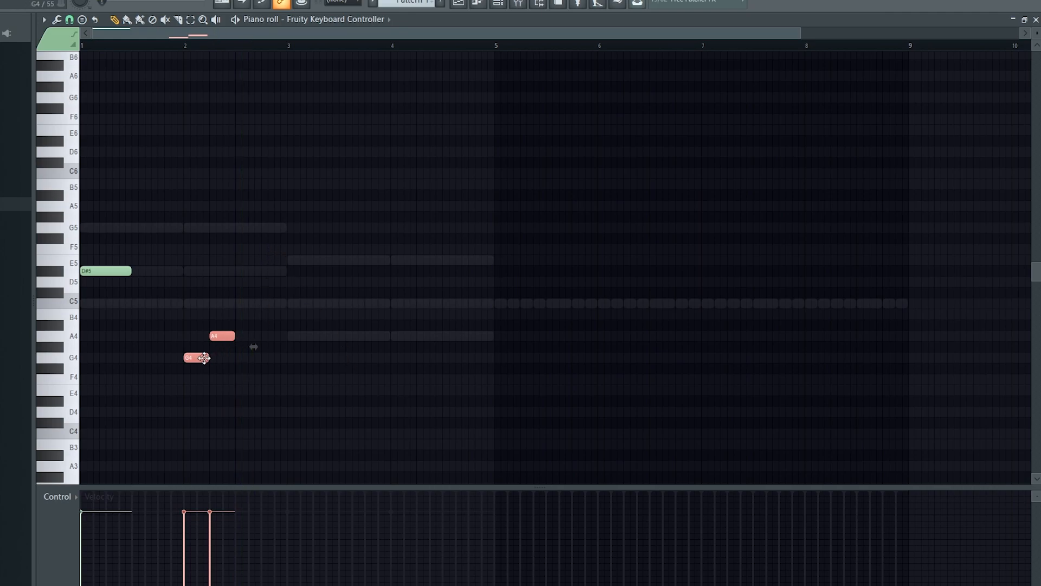
drag(203, 357, 152, 362)
Raise the Fruity Keyboard Controller's note off value to near its maximum.
key(F6)
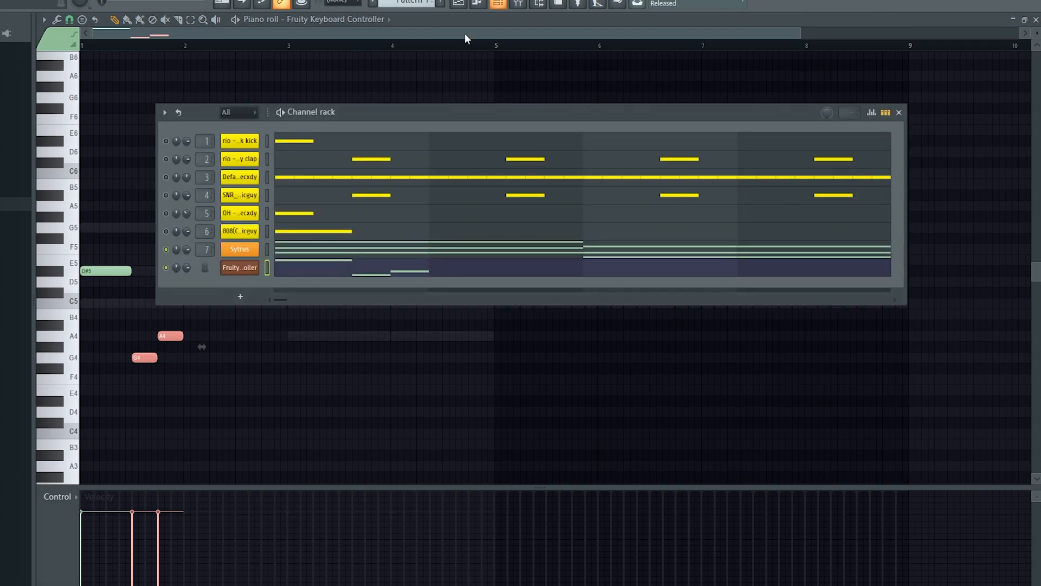
click(249, 271)
drag(516, 124, 596, 132)
key(F6)
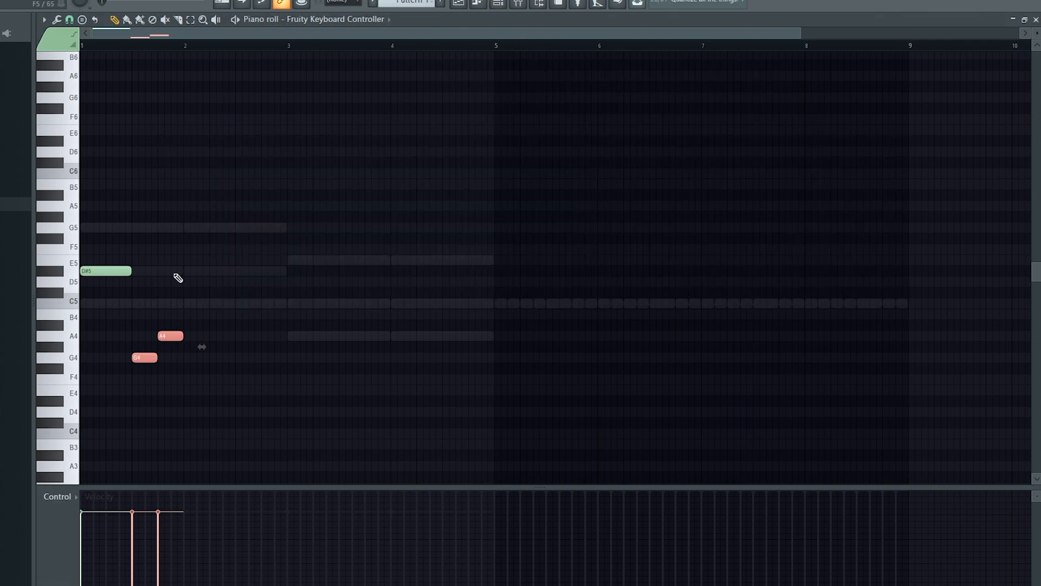
Test the note off value by playing with G4 and A4 moved into bar 2, and move both notes back into bar 1.
drag(170, 335, 281, 335)
key(space)
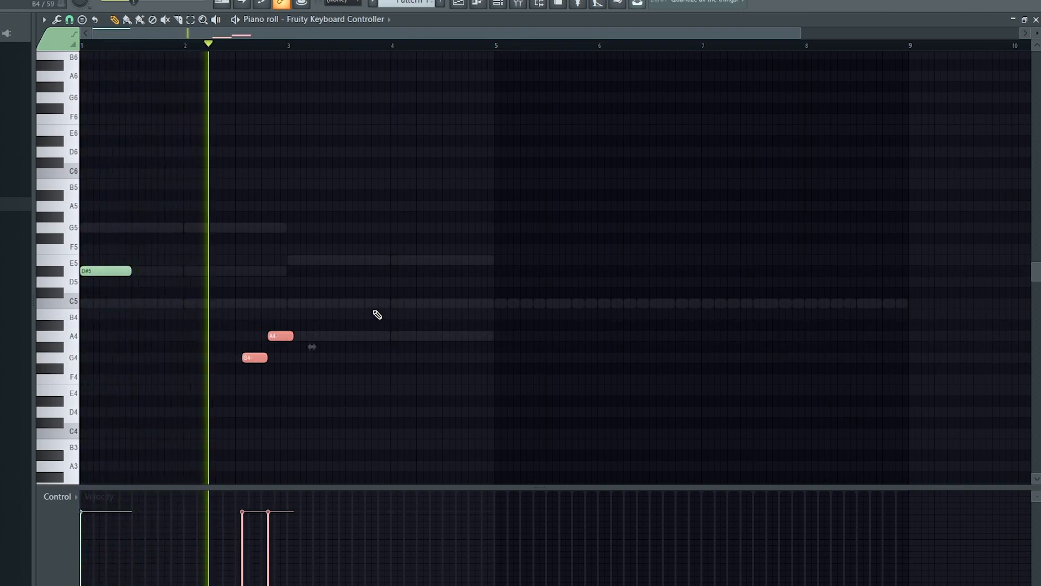
key(space)
drag(281, 338, 170, 342)
Reset the Fruity Keyboard Controller's note off value to its minimum and return to the piano roll.
key(F6)
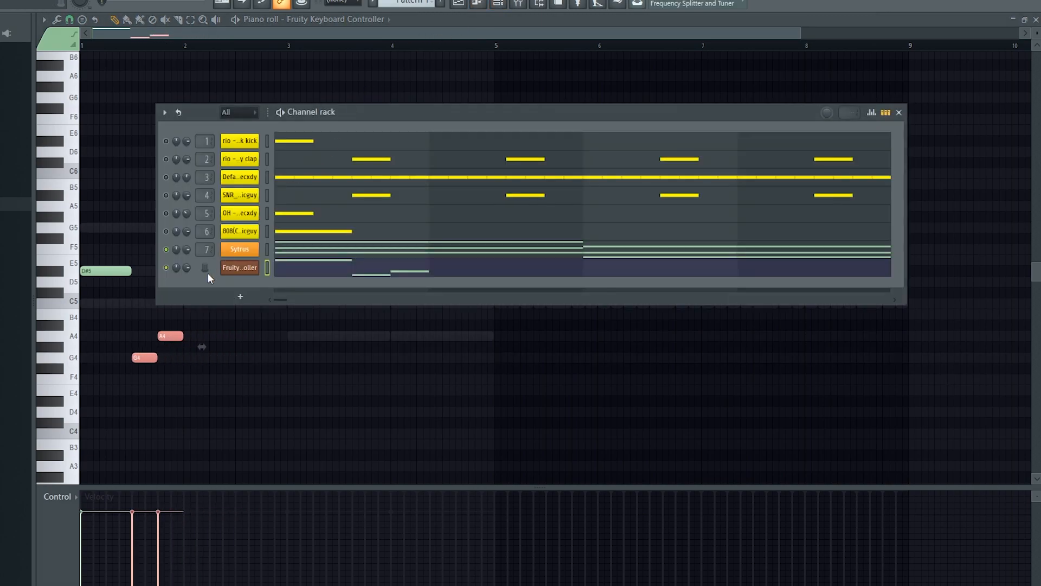
click(258, 267)
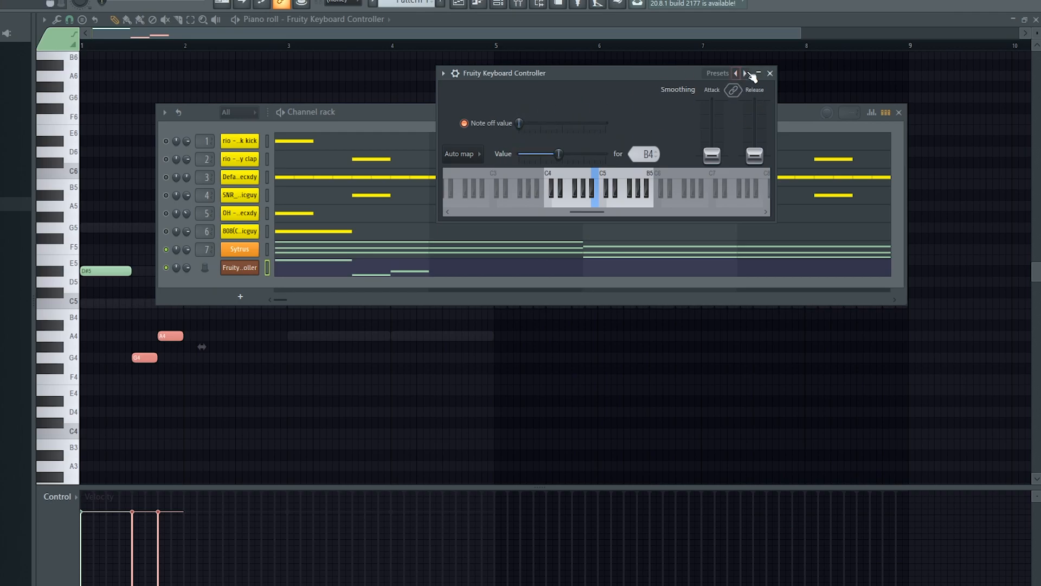
click(769, 72)
key(F6)
Add quarter-bar D#5, C5 and G5 controller notes in bar 2 and A4, C5 and G5 notes in bar 3.
click(176, 304)
click(169, 333)
key(space)
click(191, 271)
click(242, 304)
click(270, 227)
click(299, 336)
click(324, 304)
click(350, 227)
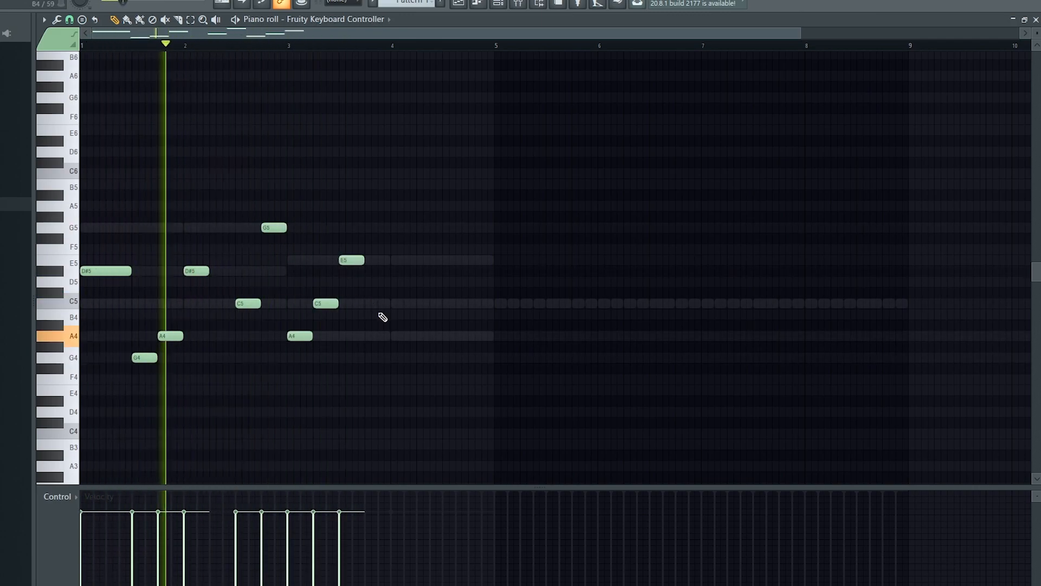
Add an E5 at the start of bar 4 and a C5 halfway through it, and play the pattern.
click(402, 260)
click(428, 303)
drag(431, 304, 458, 304)
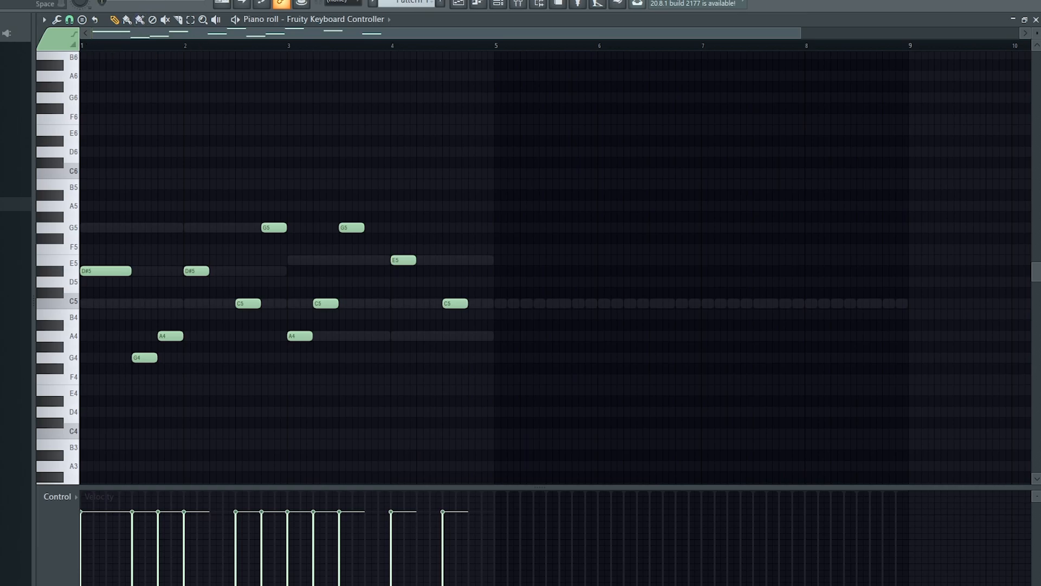
key(space)
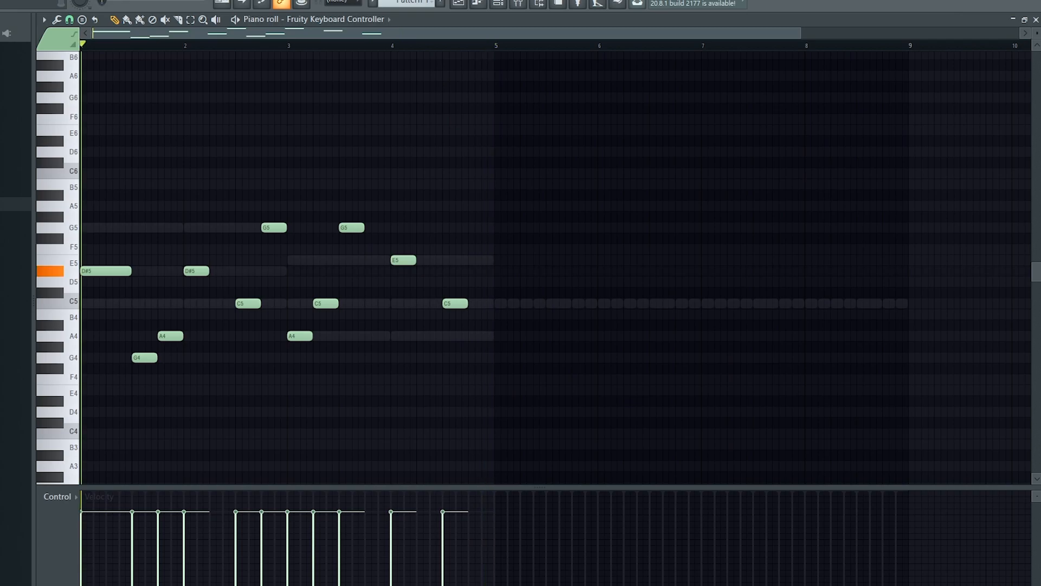
key(space)
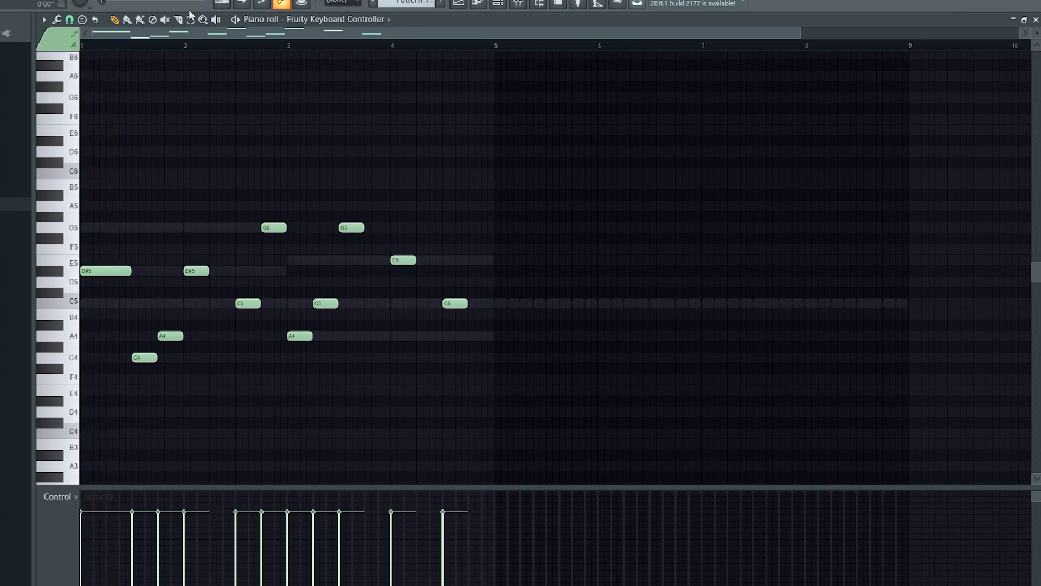
Open the Fruity Keyboard Controller and review its attack and release smoothing.
click(477, 5)
click(240, 268)
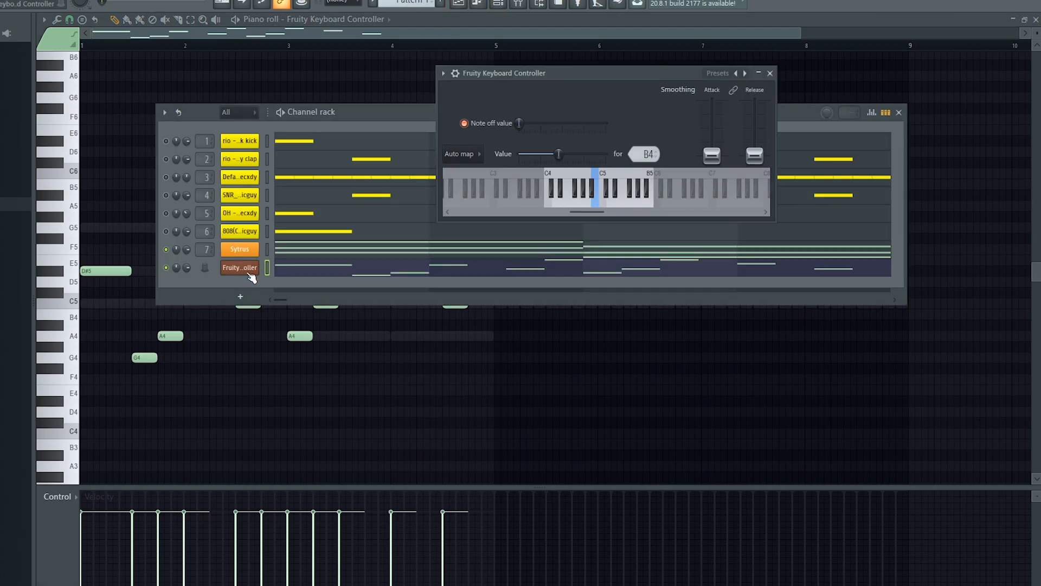
mouse_move(543, 73)
mouse_down()
mouse_move(409, 81)
mouse_move(537, 82)
mouse_up()
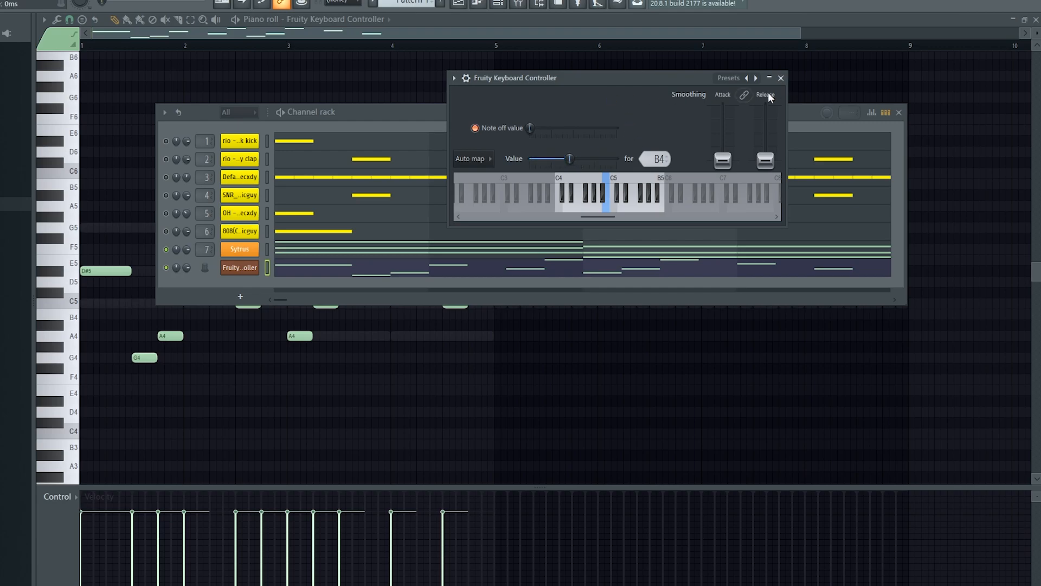
click(781, 79)
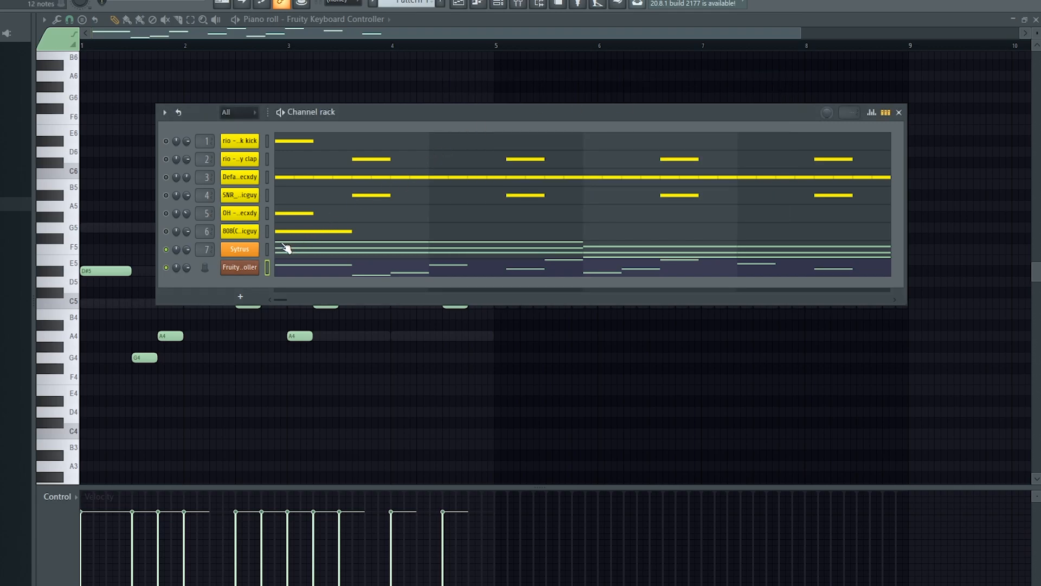
Quick render Pattern 1 as an audio clip and replace the pattern clip in the playlist with the rendered audio.
click(460, 4)
right_click(66, 62)
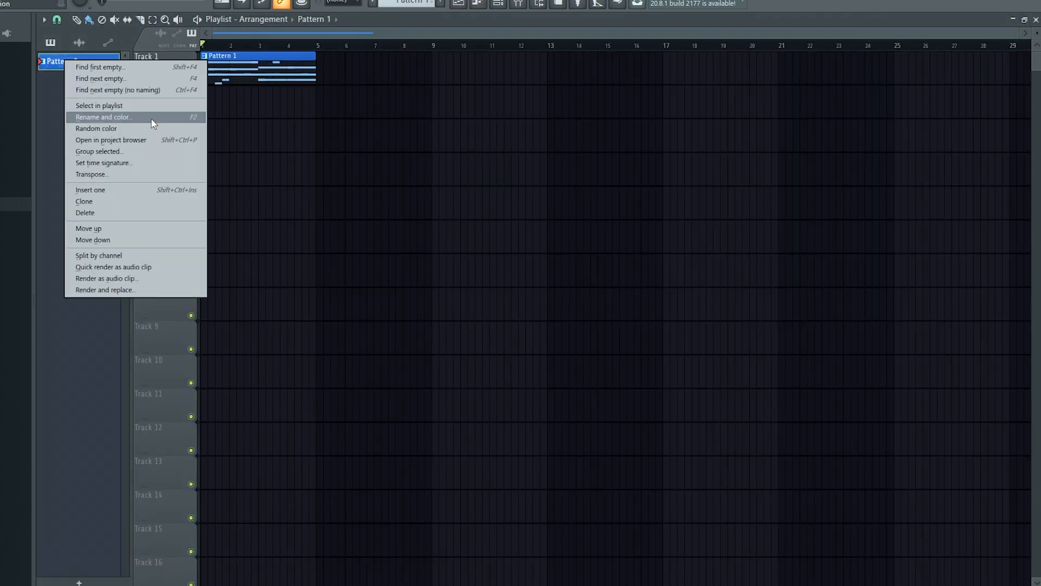
click(101, 268)
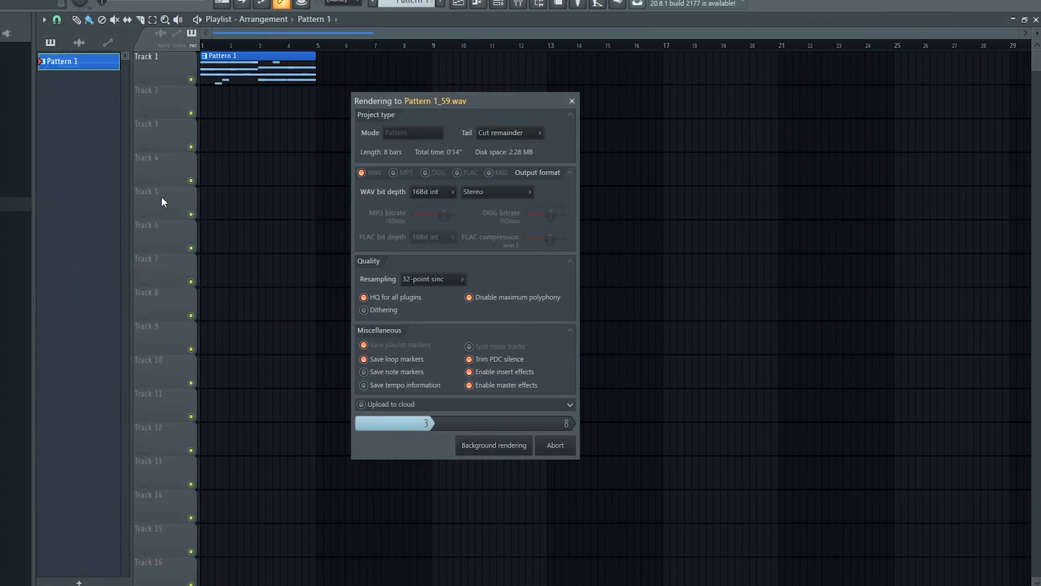
drag(90, 69, 232, 132)
right_click(282, 82)
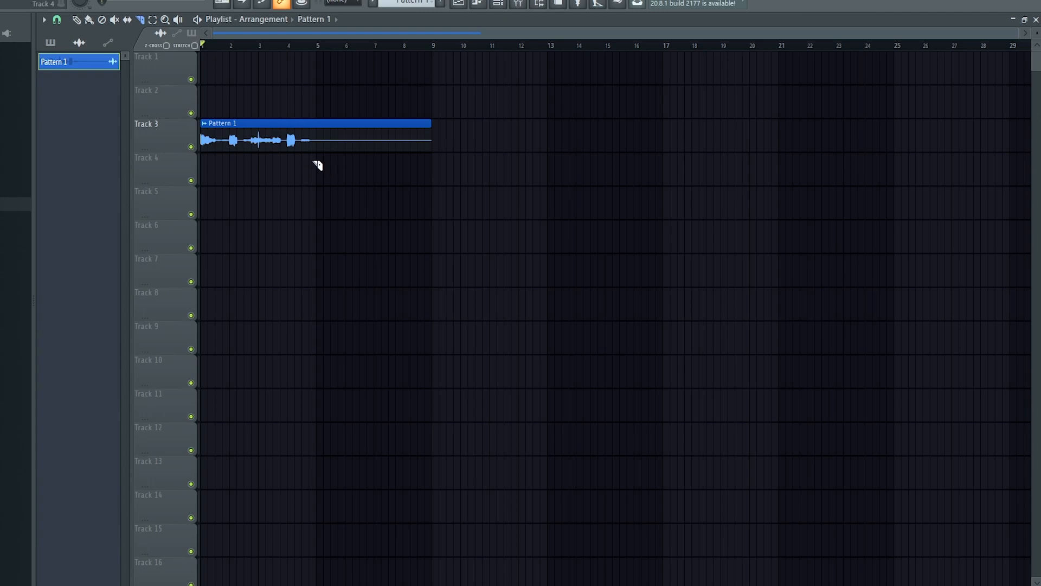
Cut the audio clip at bar 5, delete the remainder and move the clip to Track 1.
drag(320, 103, 320, 102)
click(77, 21)
right_click(384, 129)
mouse_move(273, 150)
mouse_down()
mouse_move(255, 73)
mouse_move(216, 58)
mouse_up()
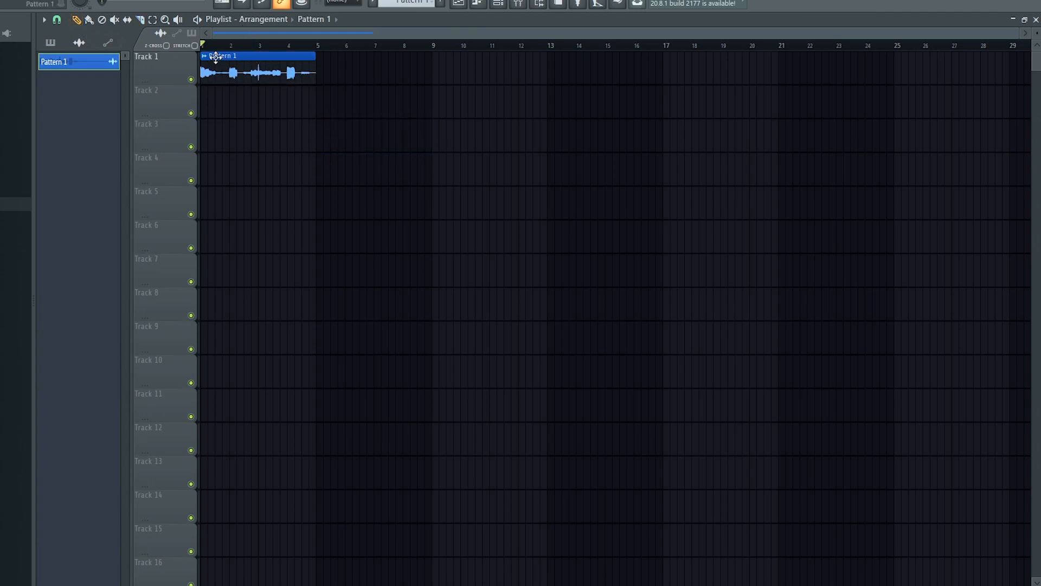
Route the Pattern 1 audio clip to mixer track 8.
click(498, 4)
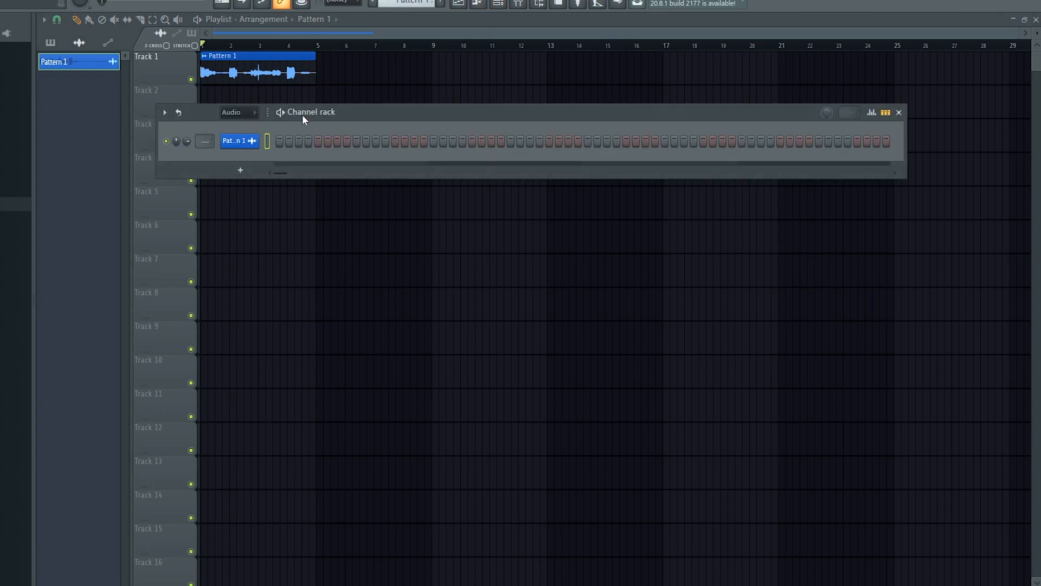
key(F9)
click(328, 83)
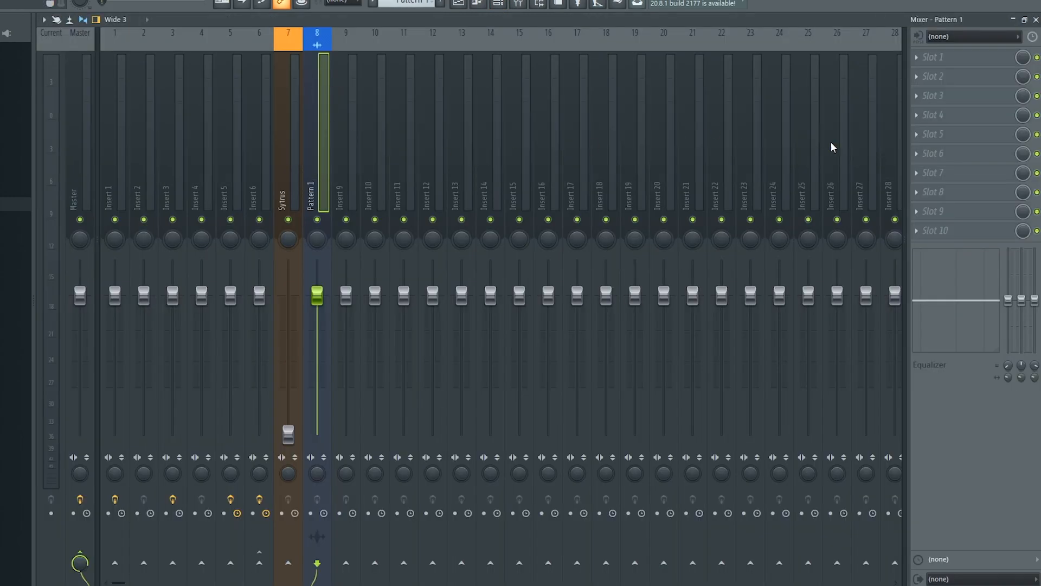
Load the TAL Dub III Plugin in slot 2 of the Pattern 1 mixer track and stop playback.
click(956, 78)
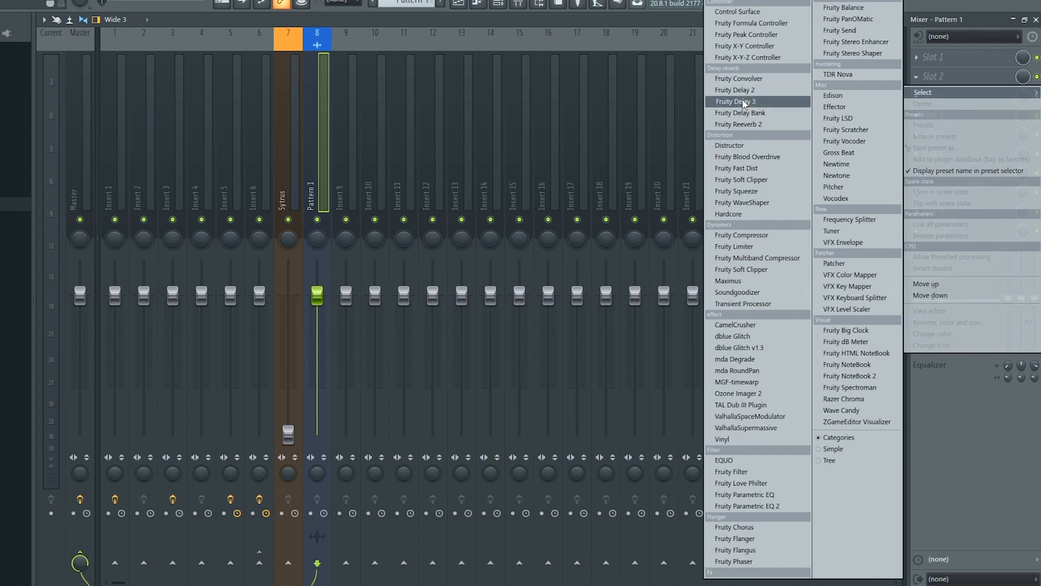
click(767, 405)
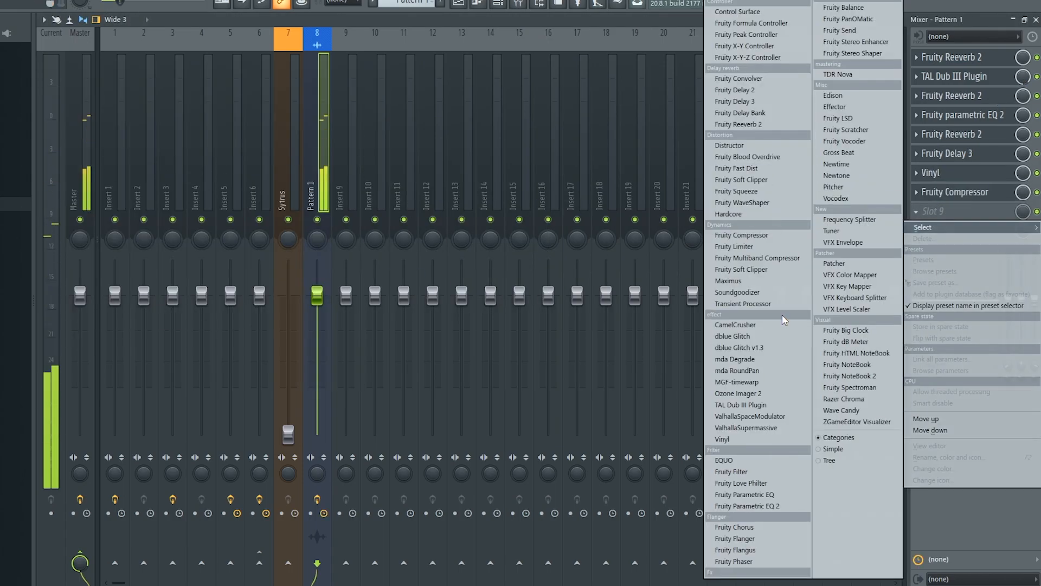
click(956, 209)
key(space)
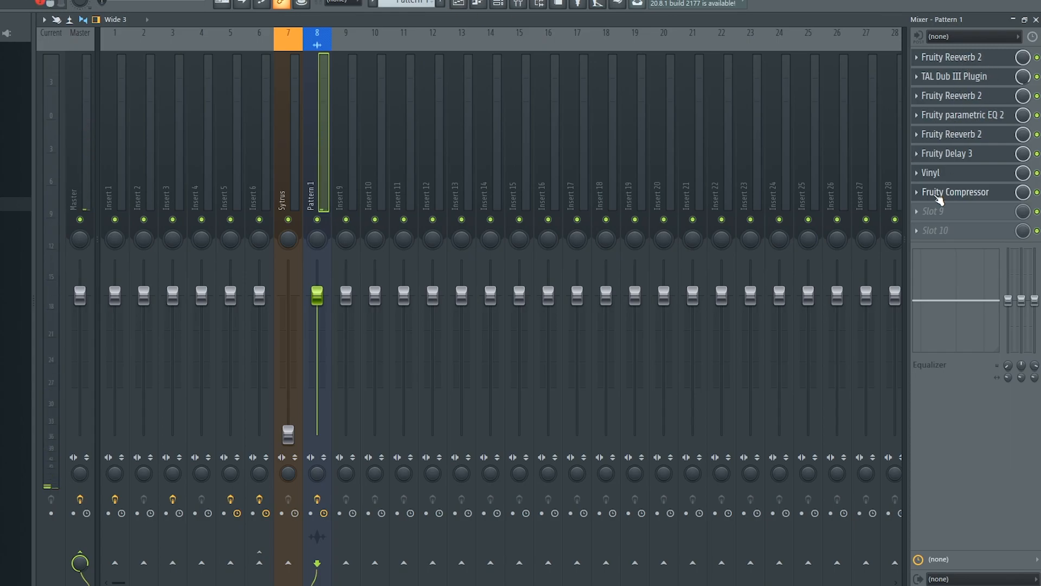
Examine the TAL Dub III Plugin and Fruity parametric EQ 2 settings on the Pattern 1 mixer track.
click(963, 81)
key(Escape)
click(589, 125)
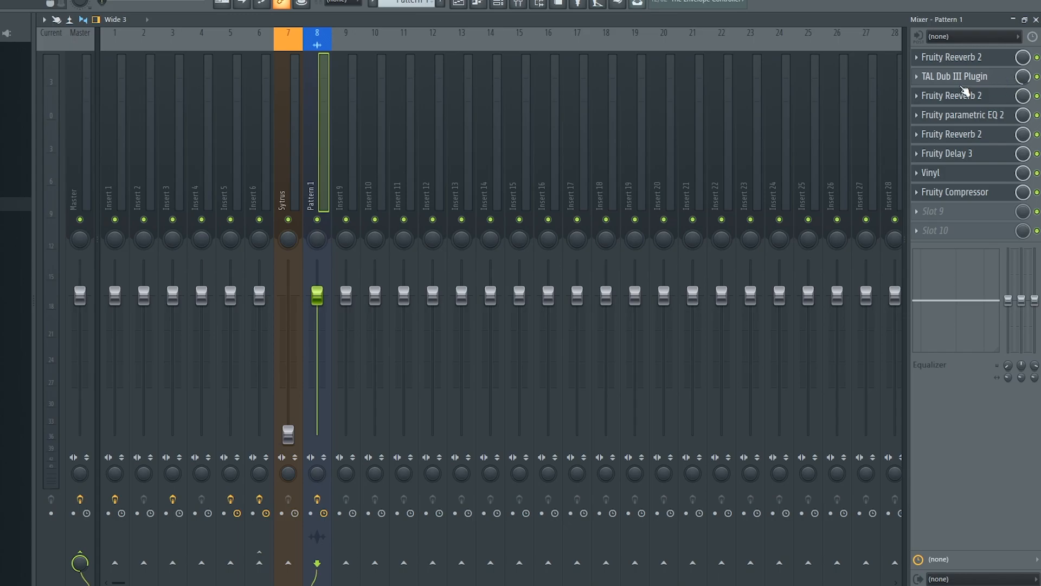
click(965, 121)
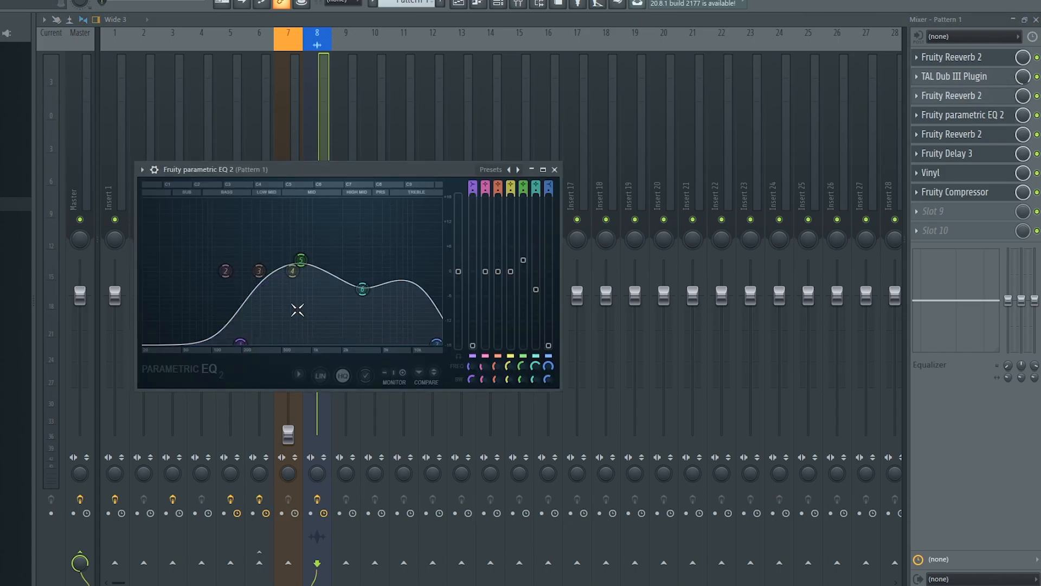
click(555, 170)
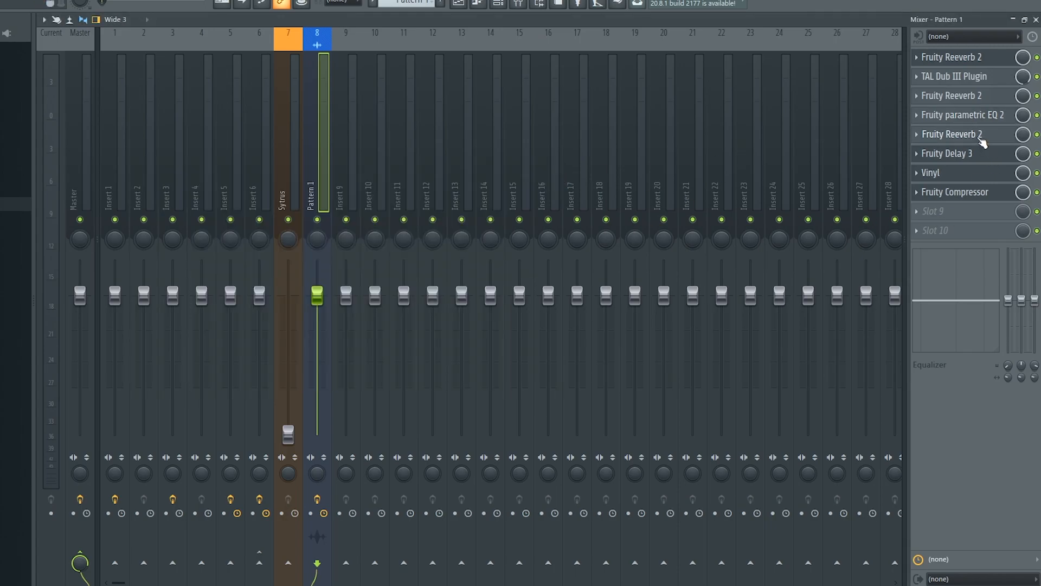
Examine the settings of the Fruity Reeverb 2 in slot 5 and the Fruity Delay 3 in slot 6.
click(923, 135)
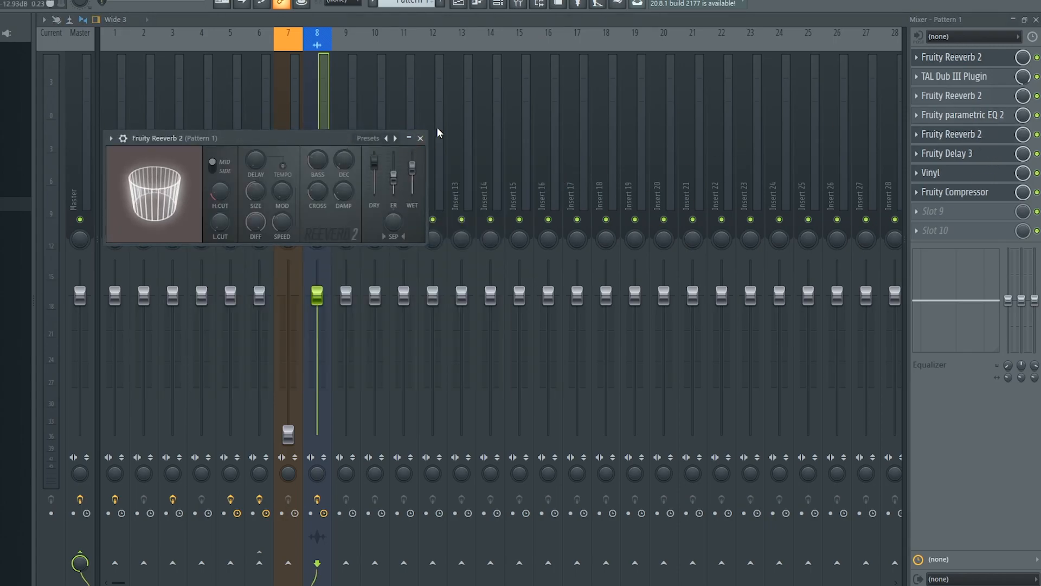
click(421, 138)
click(979, 158)
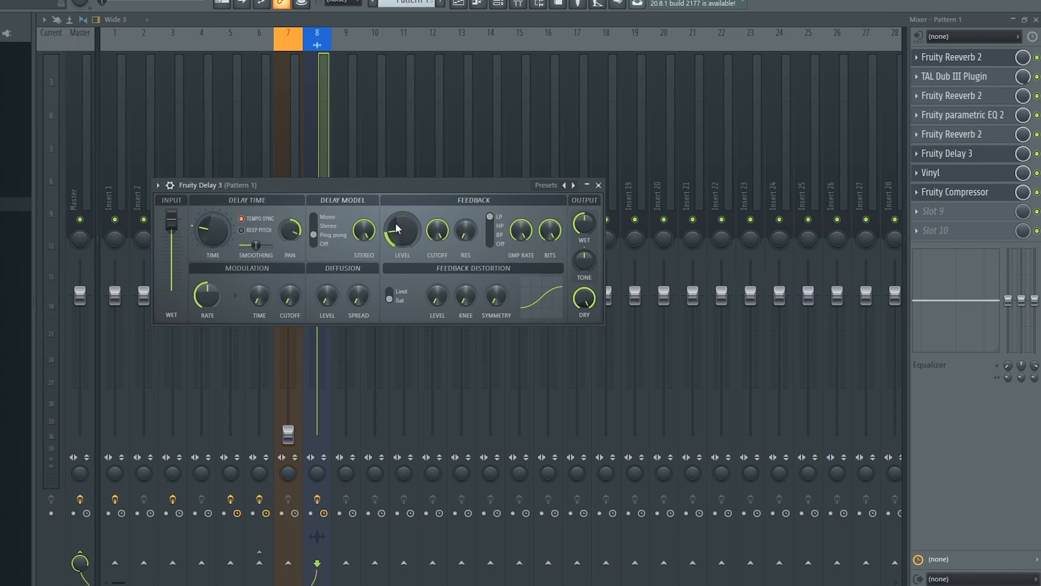
key(Escape)
click(599, 184)
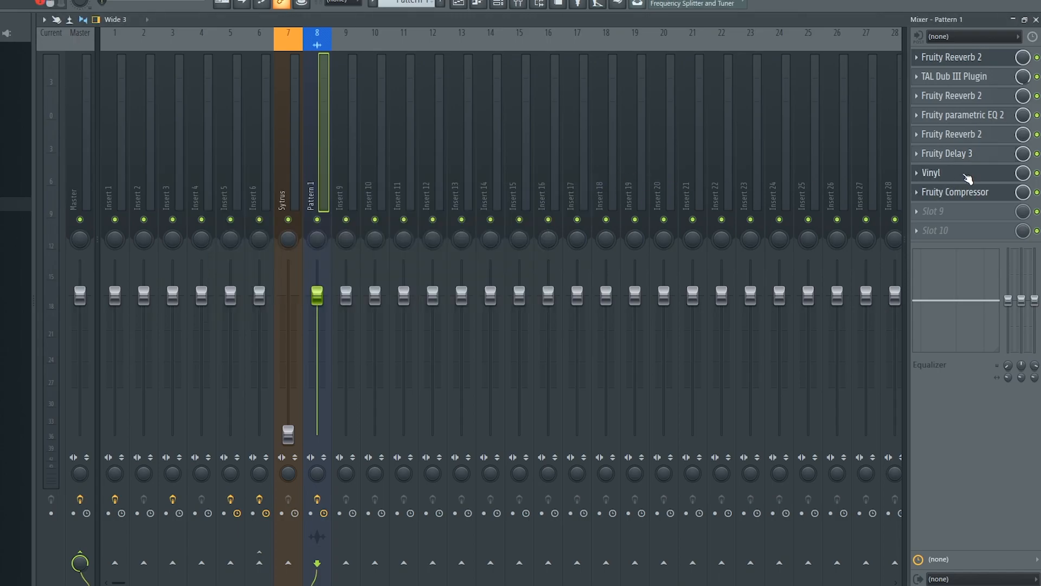
Examine the settings of the Vinyl and Fruity Compressor effects on the Pattern 1 mixer track.
click(970, 173)
drag(187, 76, 332, 91)
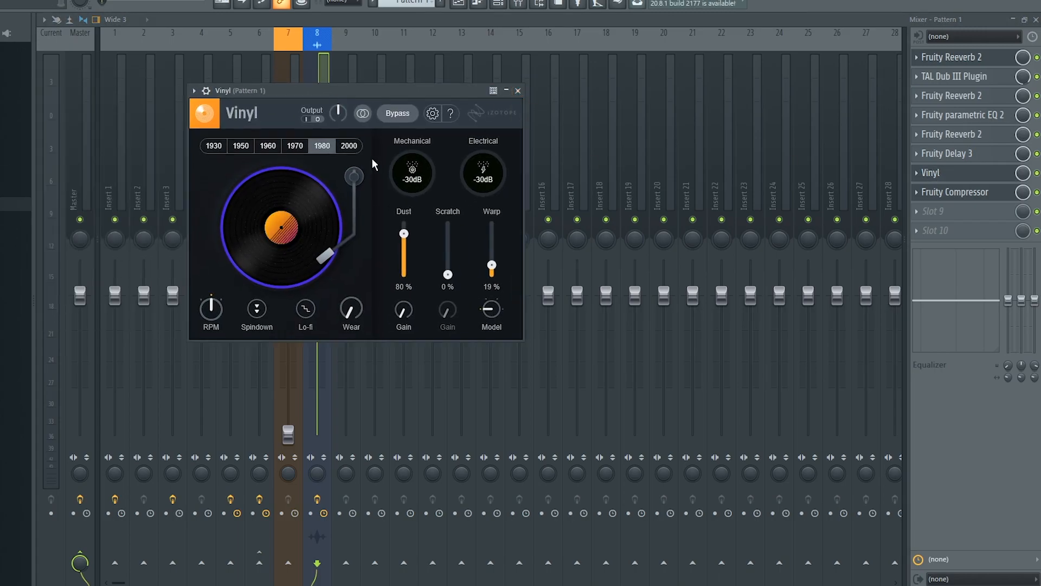
click(518, 90)
click(955, 192)
click(356, 91)
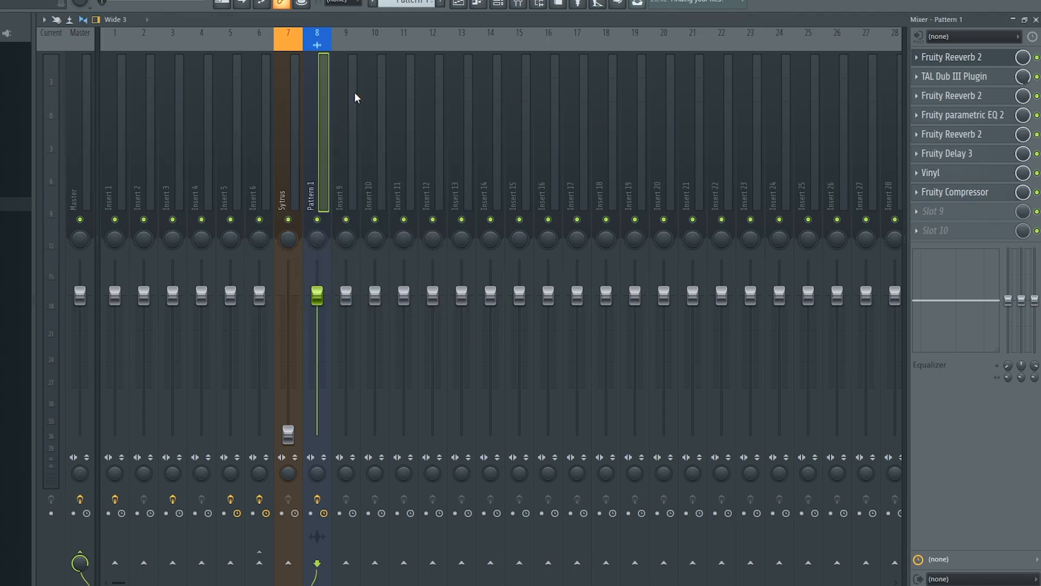
Duplicate the Pattern 1 audio clip on Track 1 of the playlist so the copy starts at bar 5.
click(459, 3)
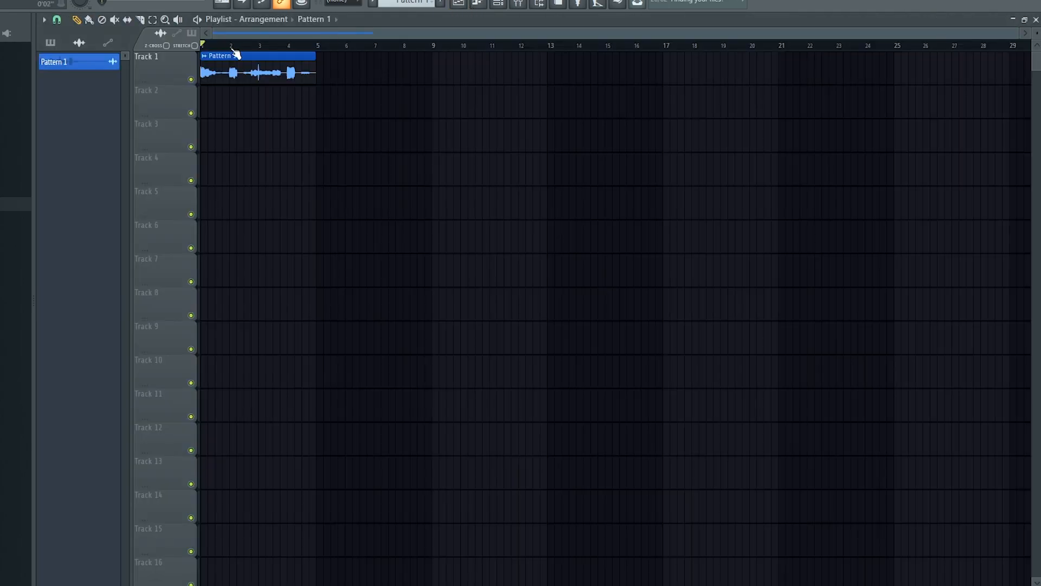
drag(374, 99, 237, 53)
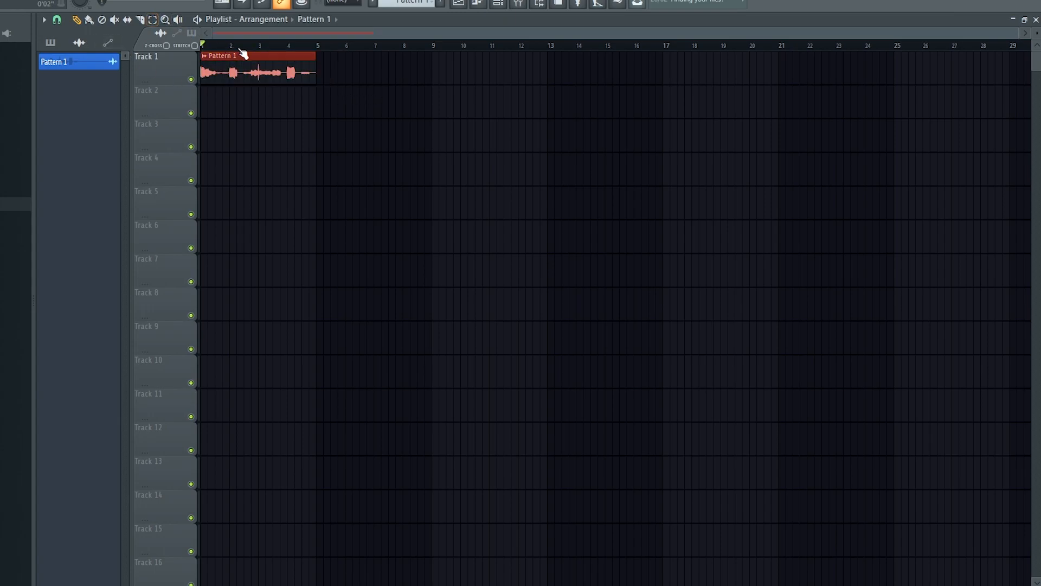
key(ctrl+b)
Play the two processed Pattern 1 audio clips in the playlist and stop playback.
key(space)
click(618, 198)
right_click(671, 211)
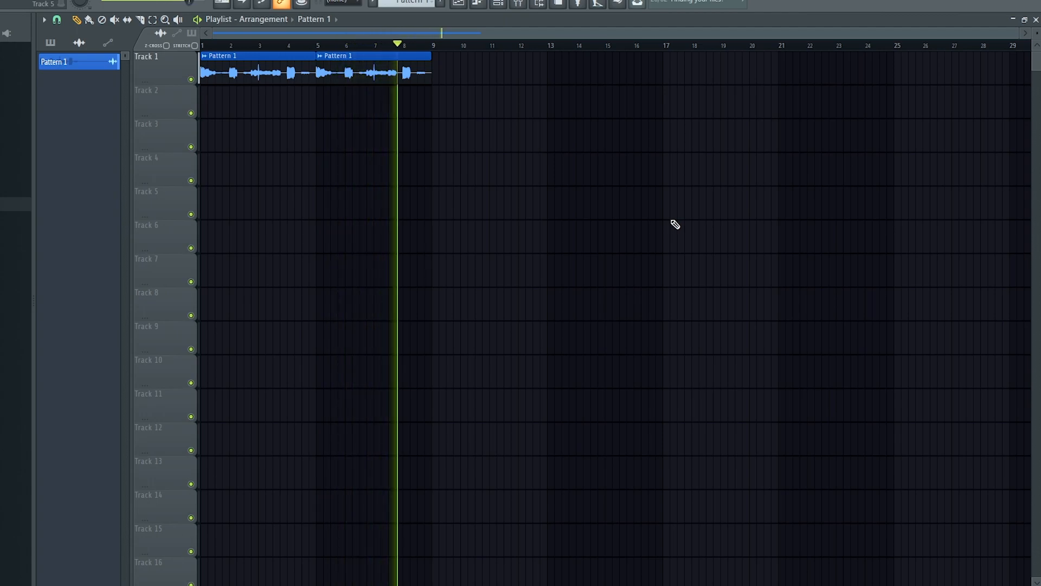
key(space)
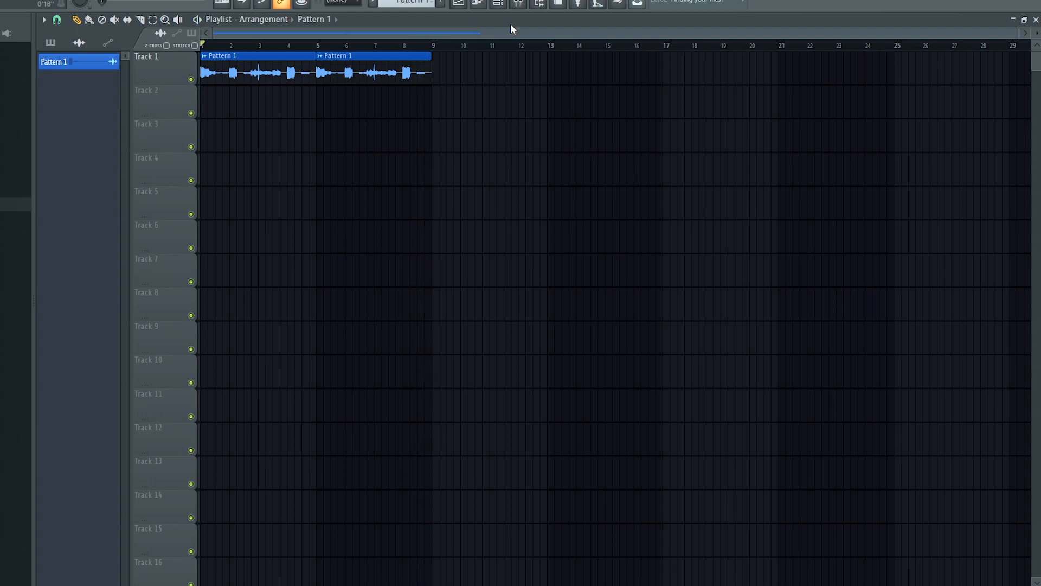
Show the patterns in the playlist picker and review the Fruity Keyboard Controller's settings from the channel rack.
click(79, 42)
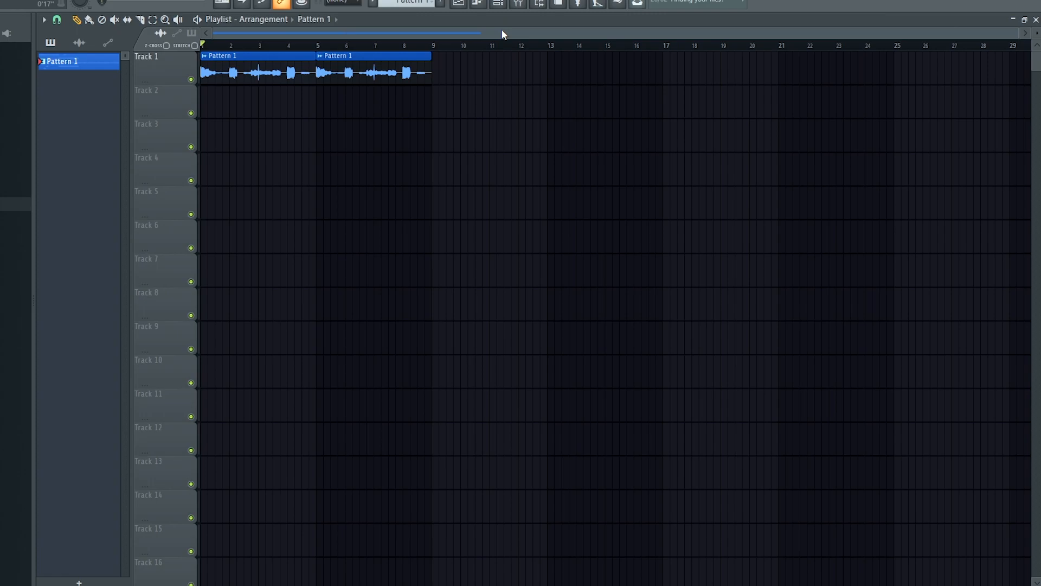
click(498, 3)
click(239, 113)
click(239, 157)
click(249, 269)
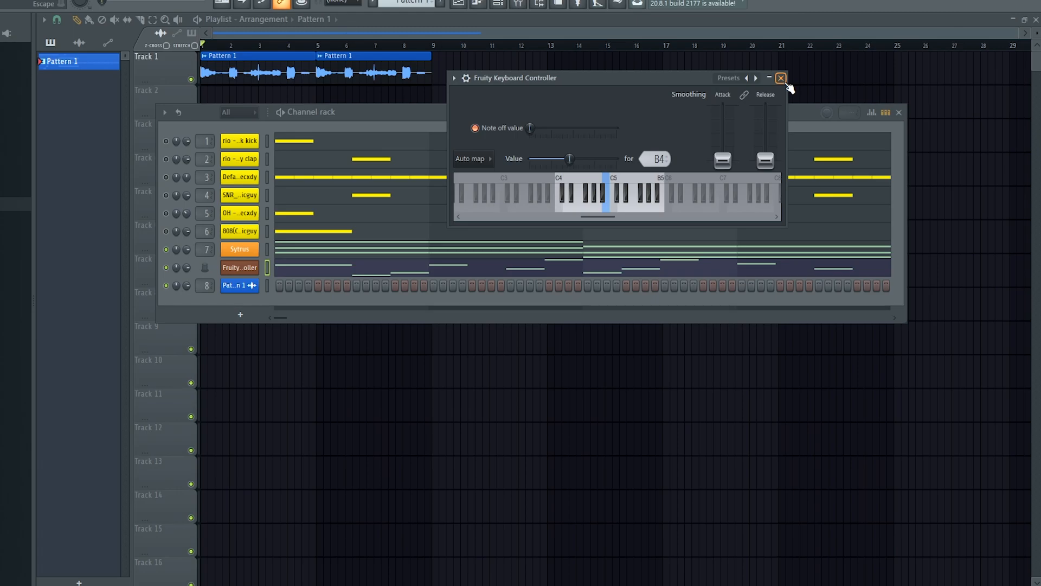
drag(574, 79, 493, 75)
key(Escape)
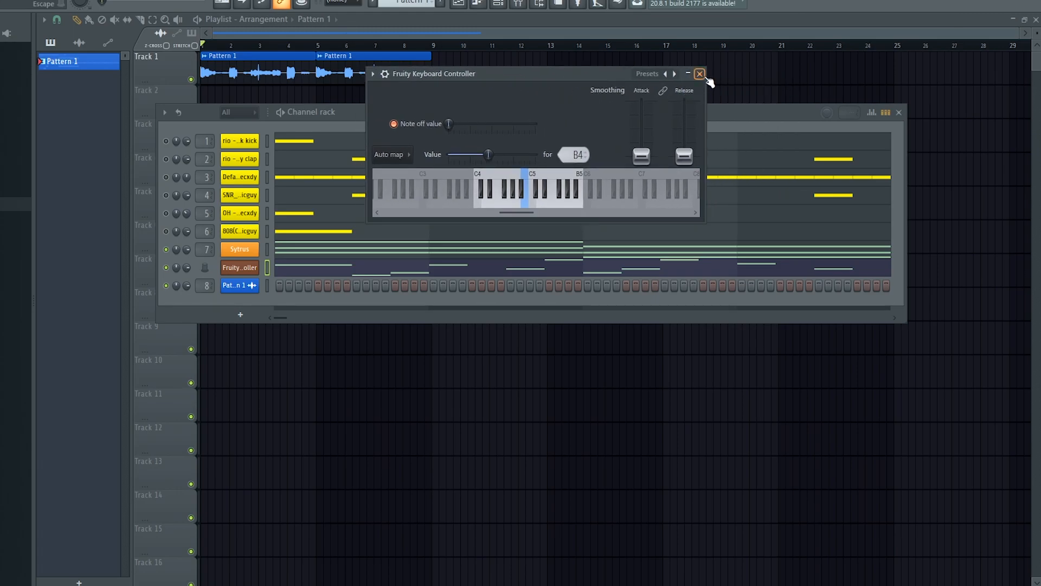
click(699, 74)
Look through the list of channel plugins and view the Fruity Keyboard Controller's notes in the piano roll.
click(240, 314)
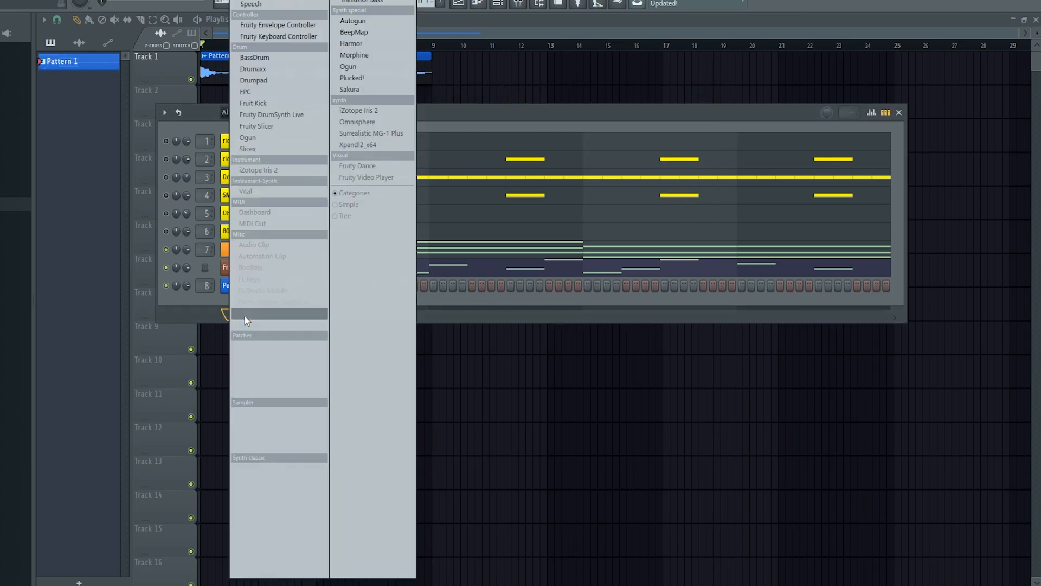
click(512, 116)
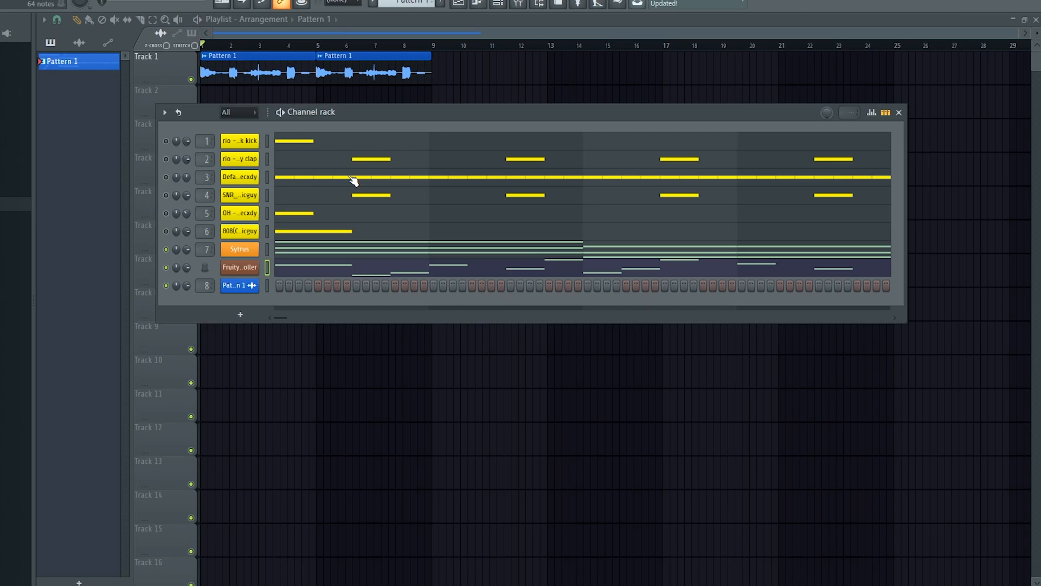
click(304, 269)
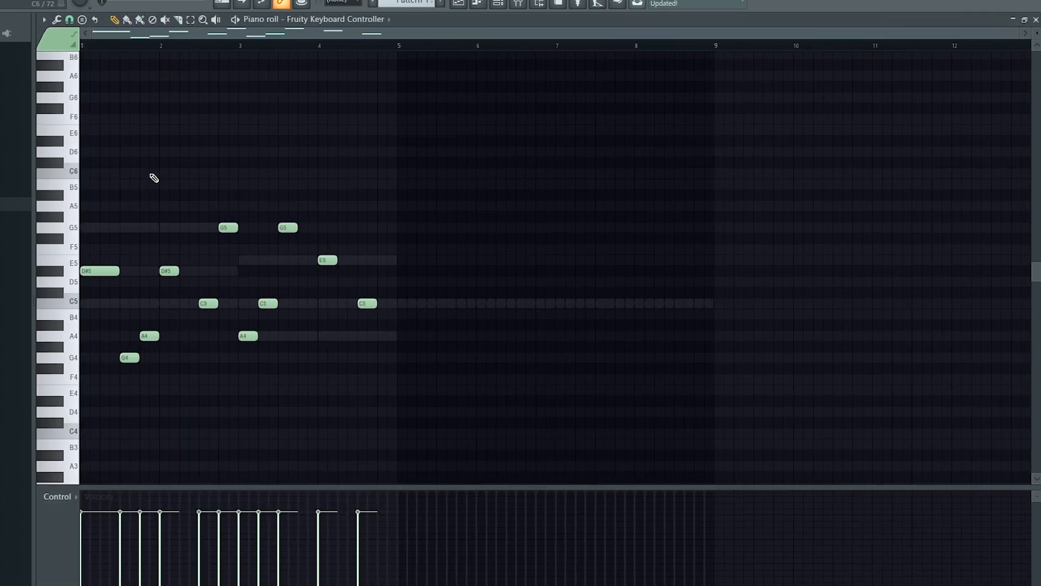